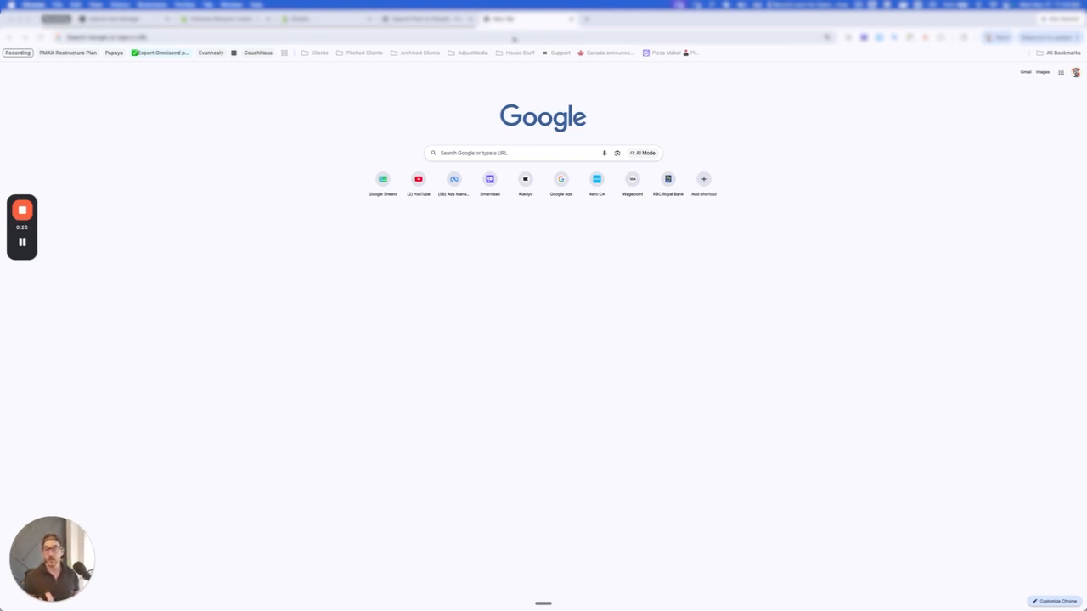
Look at the Ads Manager conversions page, then switch to the Shopify merchant guide PDF and highlight "OpenAI Pixel" in its title
{"action": "left_click", "coordinate": [140, 19]}
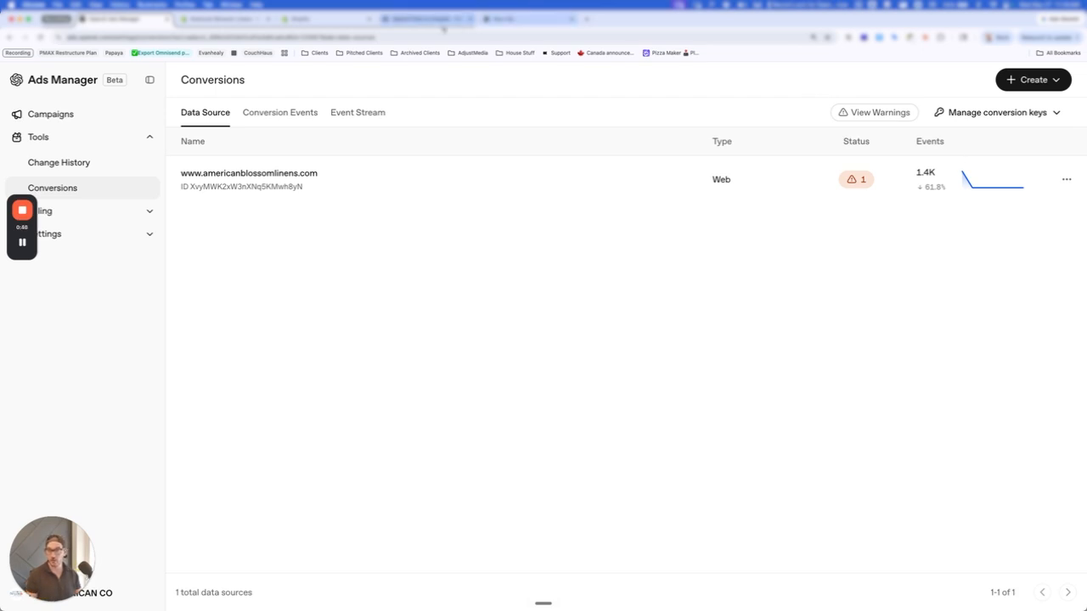
{"action": "left_click", "coordinate": [435, 19]}
{"action": "scroll", "coordinate": [483, 272], "scroll_direction": "up", "scroll_amount": 3}
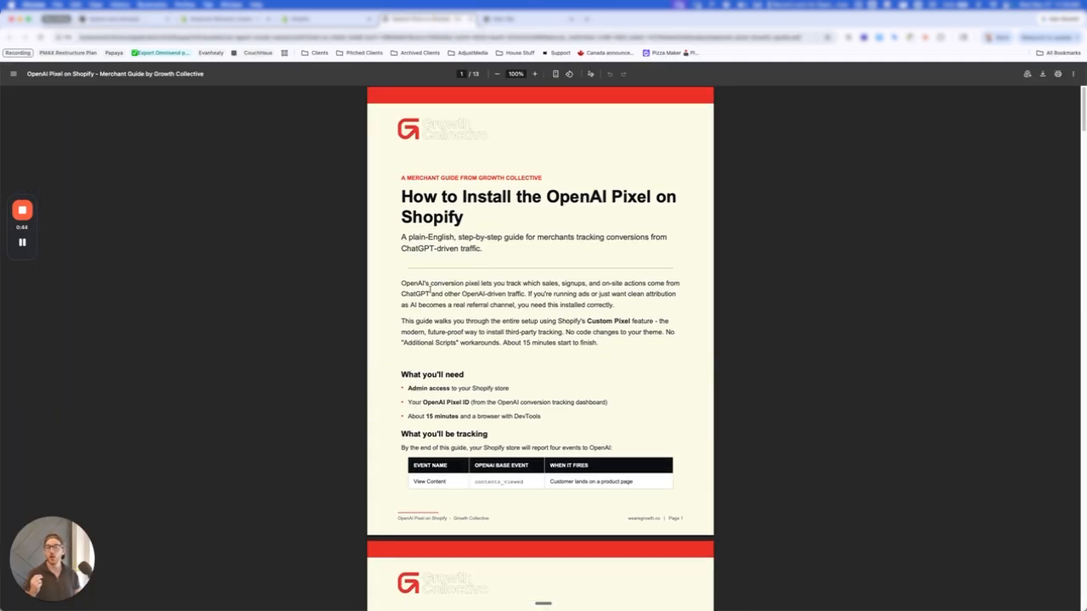
{"action": "left_click_drag", "start_coordinate": [546, 197], "coordinate": [649, 196]}
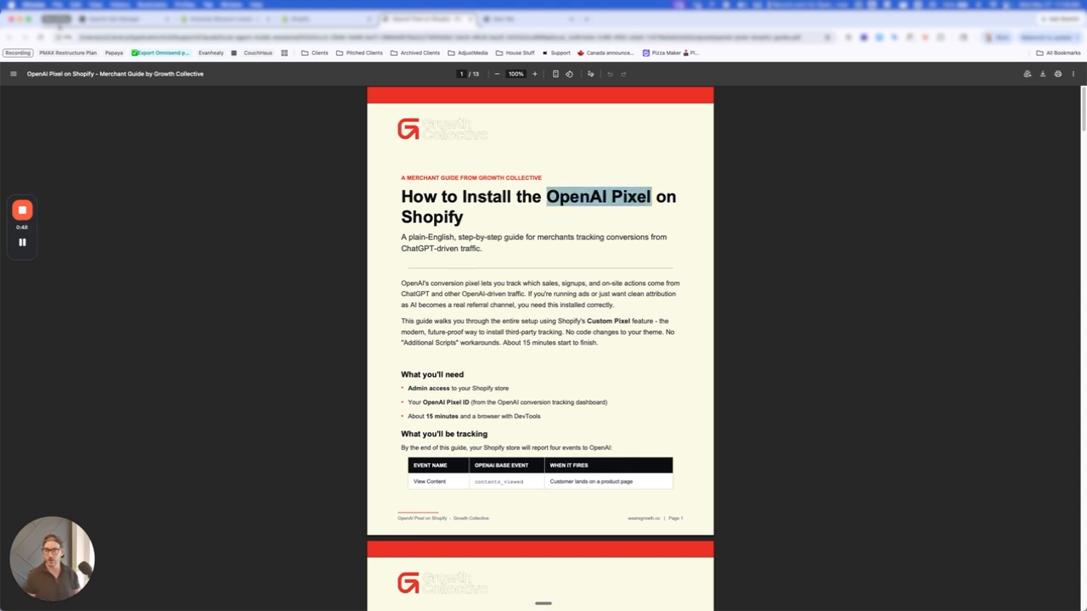
Return to the Ads Manager conversions page and highlight the web data source's name and ID
{"action": "left_click", "coordinate": [141, 23]}
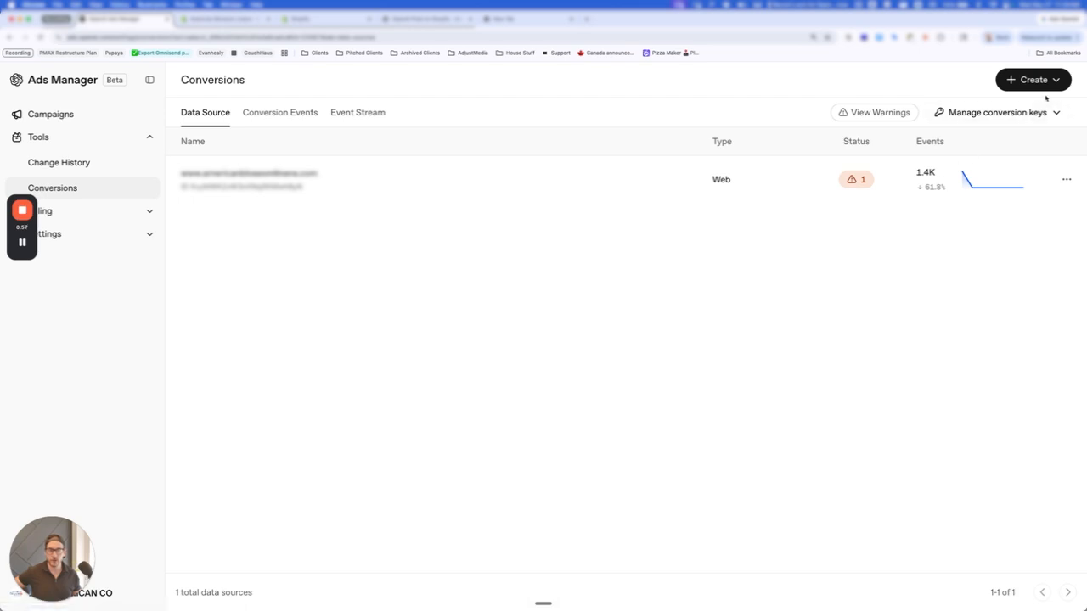
{"action": "left_click_drag", "start_coordinate": [187, 173], "coordinate": [336, 181]}
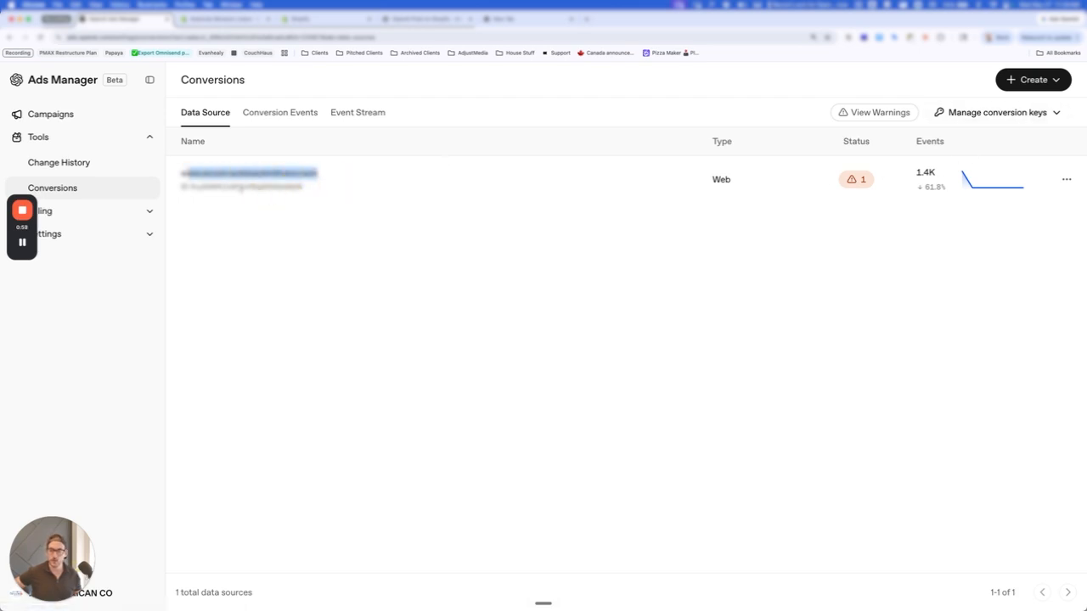
{"action": "left_click", "coordinate": [186, 184]}
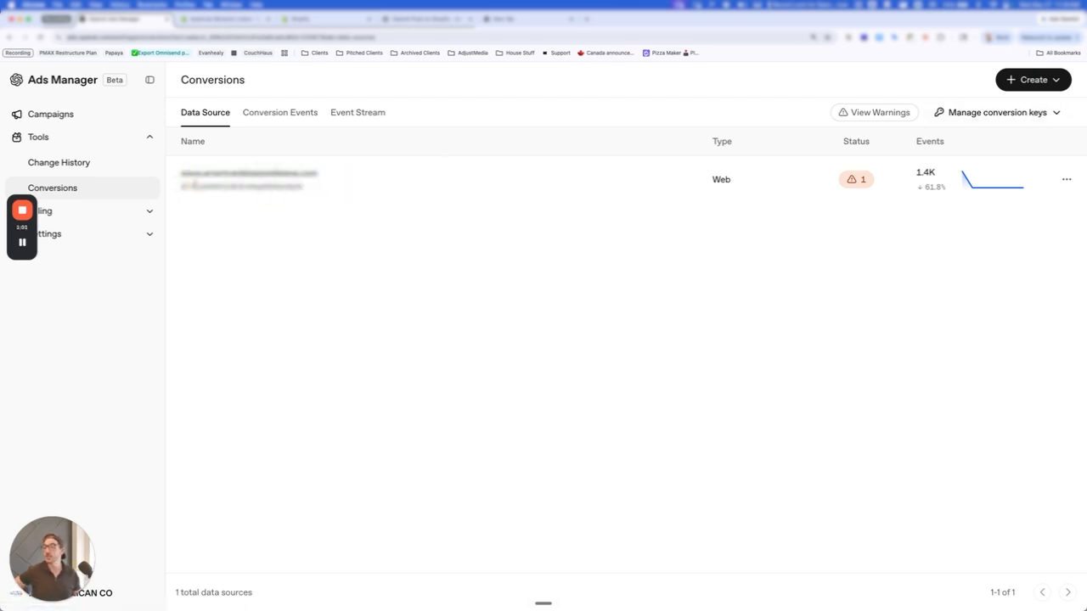
{"action": "left_click_drag", "start_coordinate": [179, 171], "coordinate": [330, 187]}
Show the web data source's setup code and read the instruction about where to install the script
{"action": "left_click", "coordinate": [1066, 179]}
{"action": "left_click", "coordinate": [1005, 226]}
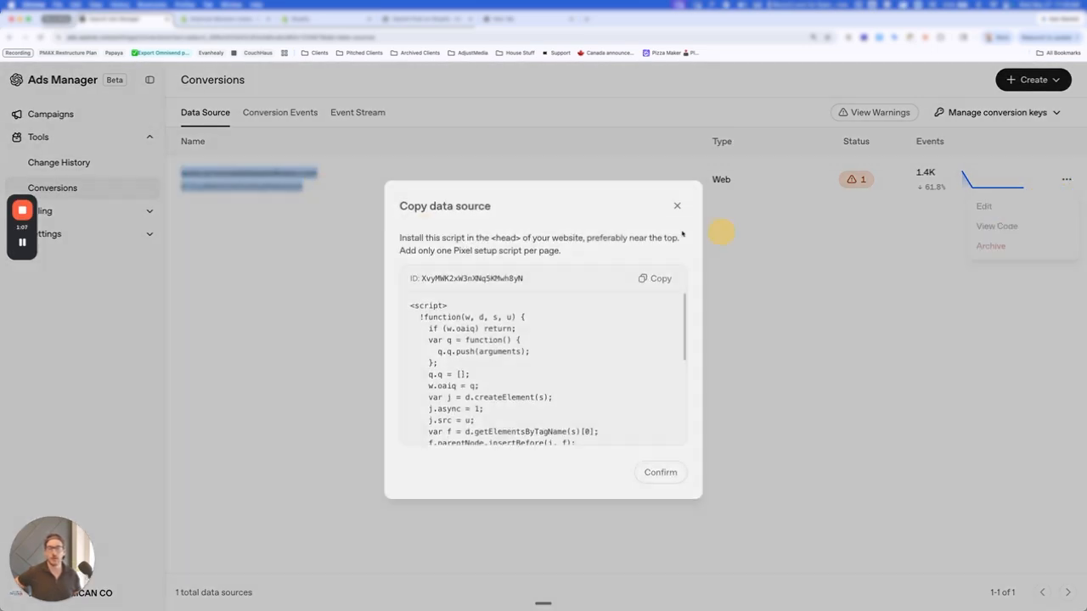
{"action": "left_click_drag", "start_coordinate": [406, 243], "coordinate": [570, 245]}
{"action": "left_click", "coordinate": [390, 238]}
{"action": "left_click_drag", "start_coordinate": [411, 238], "coordinate": [517, 237]}
{"action": "left_click", "coordinate": [494, 237]}
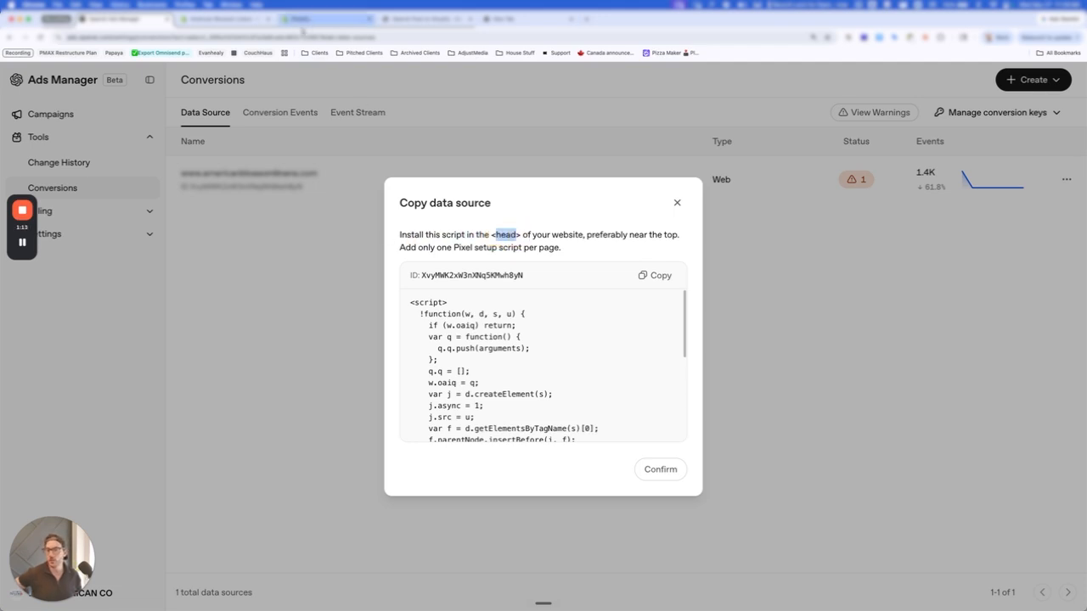
Open the current theme's code editor in Shopify, then return to the pixel setup code in Ads Manager
{"action": "left_click", "coordinate": [225, 19]}
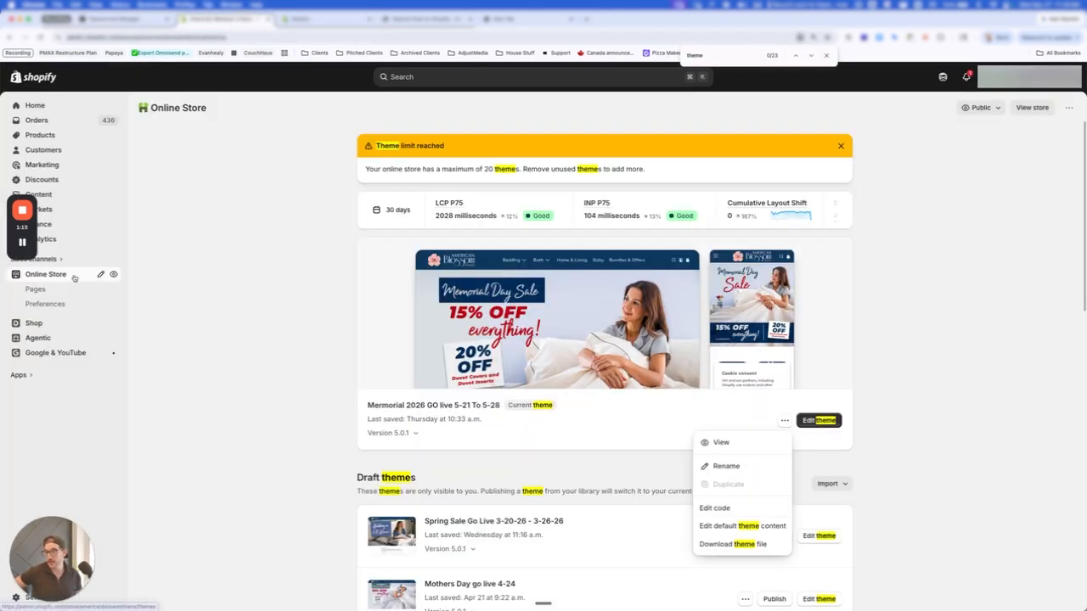
{"action": "left_click", "coordinate": [716, 509]}
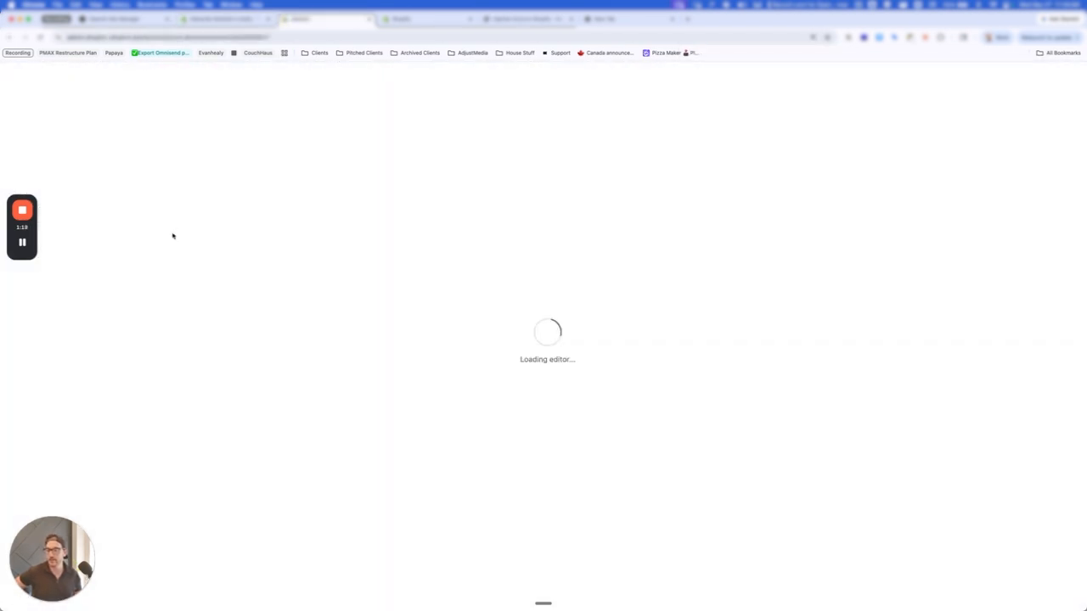
{"action": "left_click", "coordinate": [214, 18]}
{"action": "left_click", "coordinate": [127, 19]}
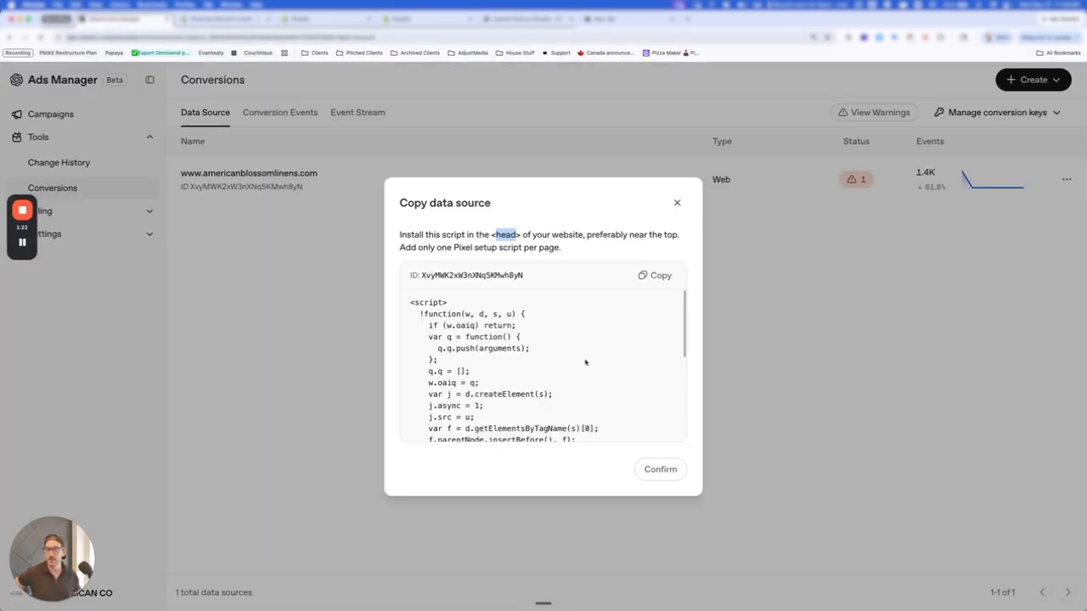
Read through the base pixel script of the data source and copy the whole setup code
{"action": "scroll", "coordinate": [543, 365], "scroll_direction": "down", "scroll_amount": 5}
{"action": "scroll", "coordinate": [563, 345], "scroll_direction": "down", "scroll_amount": 2}
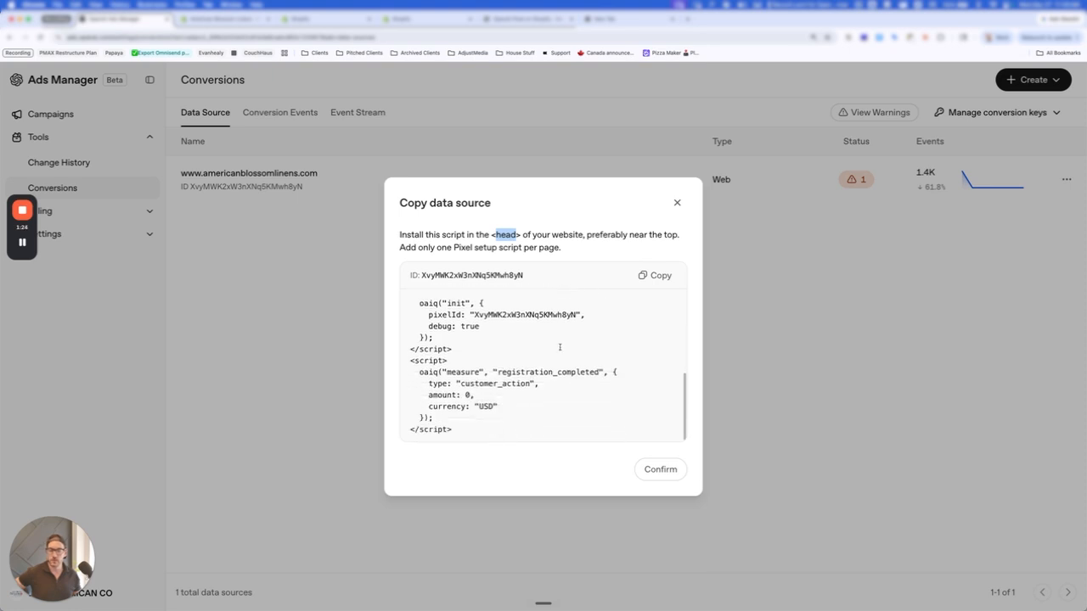
{"action": "scroll", "coordinate": [563, 345], "scroll_direction": "up", "scroll_amount": 10}
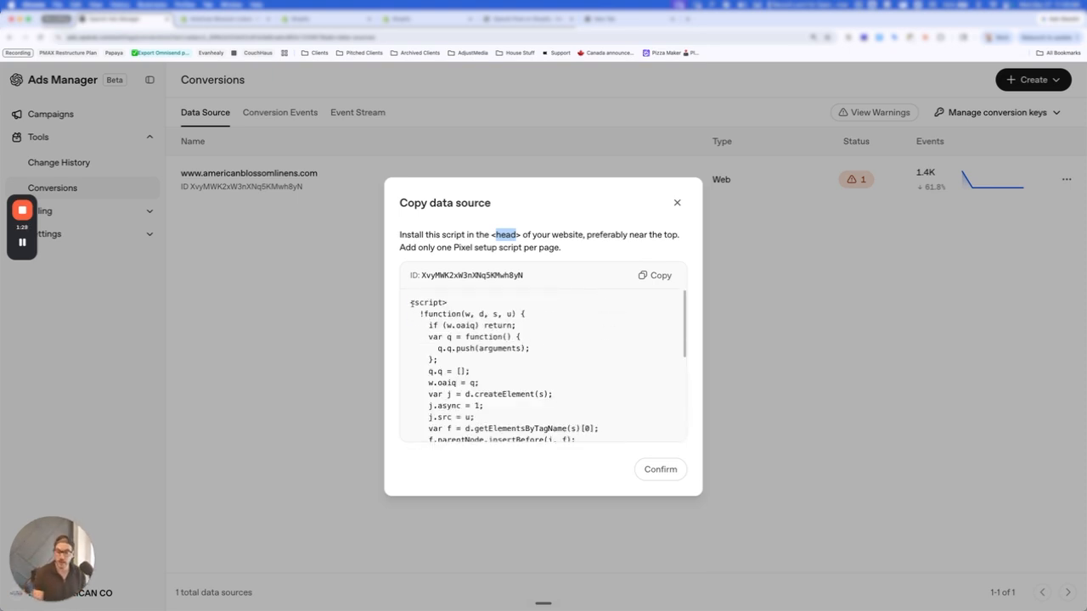
{"action": "left_click_drag", "start_coordinate": [413, 304], "coordinate": [574, 422]}
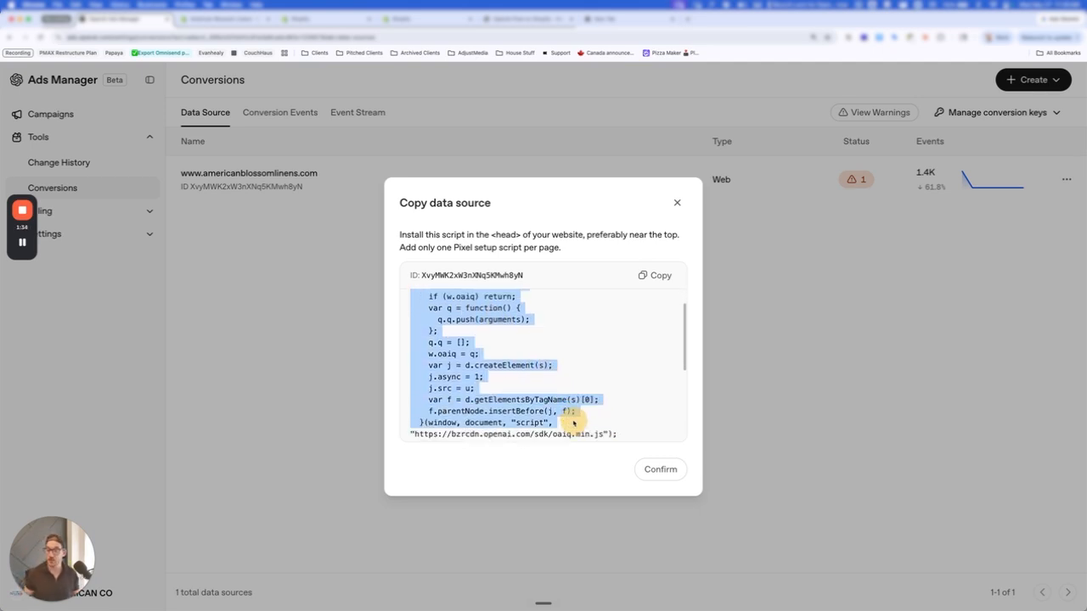
{"action": "scroll", "coordinate": [574, 422], "scroll_direction": "down", "scroll_amount": 4}
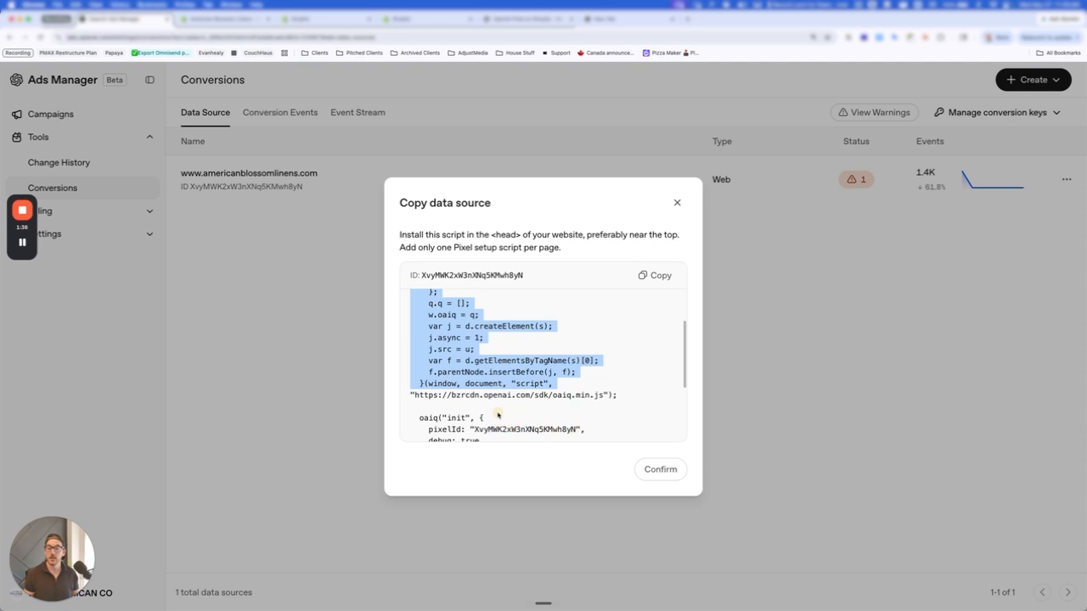
{"action": "left_click", "coordinate": [647, 275]}
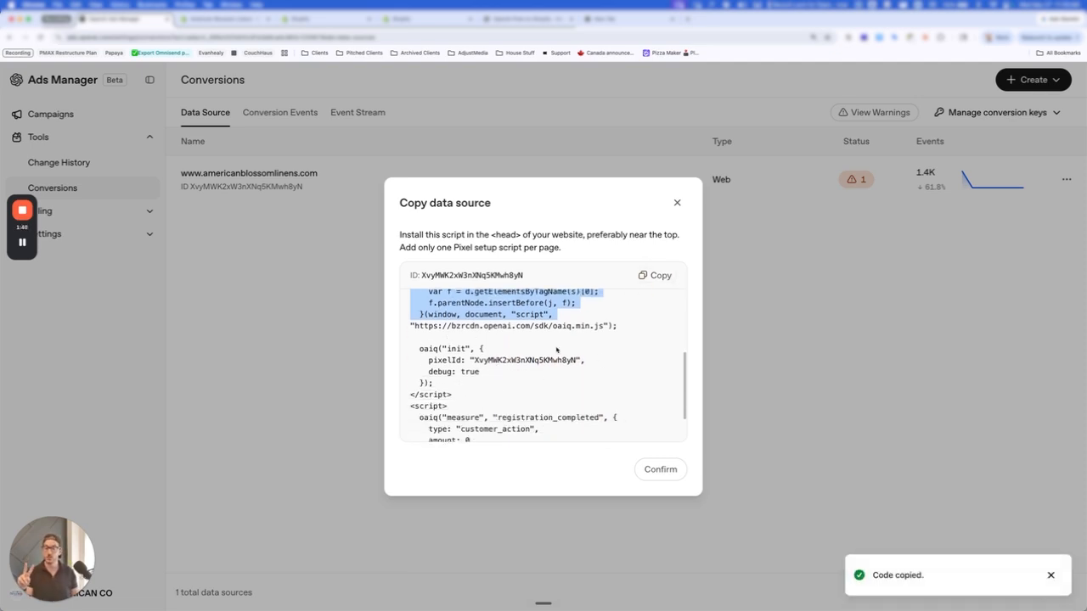
Examine the setup code's init block and its registration_completed measure event, including the amount, then leave the code view
{"action": "left_click_drag", "start_coordinate": [618, 326], "coordinate": [532, 331]}
{"action": "scroll", "coordinate": [531, 332], "scroll_direction": "down", "scroll_amount": 5}
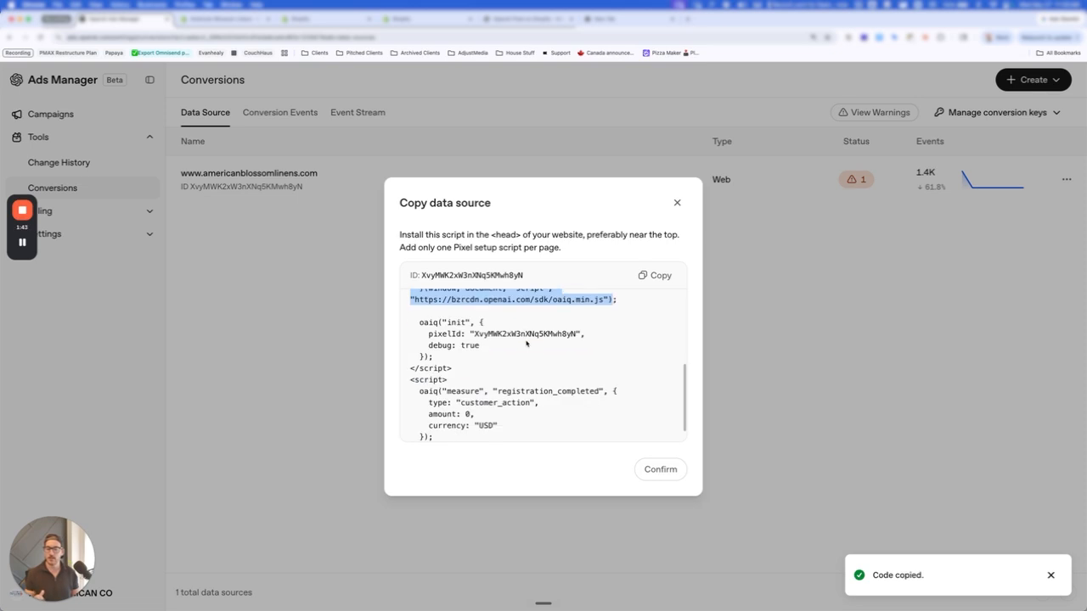
{"action": "left_click_drag", "start_coordinate": [421, 321], "coordinate": [599, 403]}
{"action": "left_click_drag", "start_coordinate": [500, 389], "coordinate": [602, 390]}
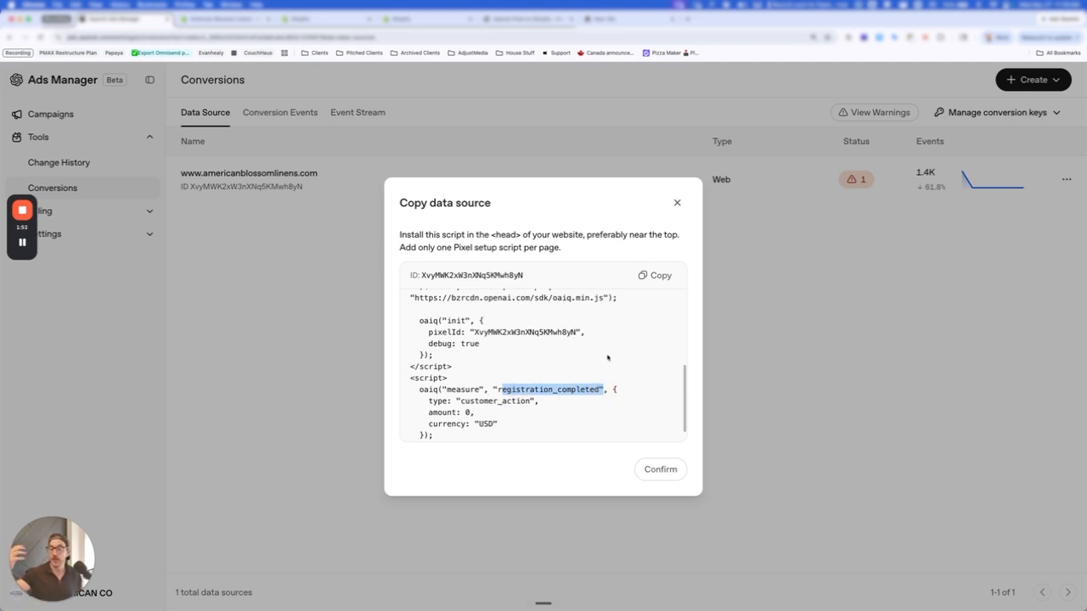
{"action": "left_click", "coordinate": [502, 392]}
{"action": "left_click_drag", "start_coordinate": [502, 392], "coordinate": [590, 392]}
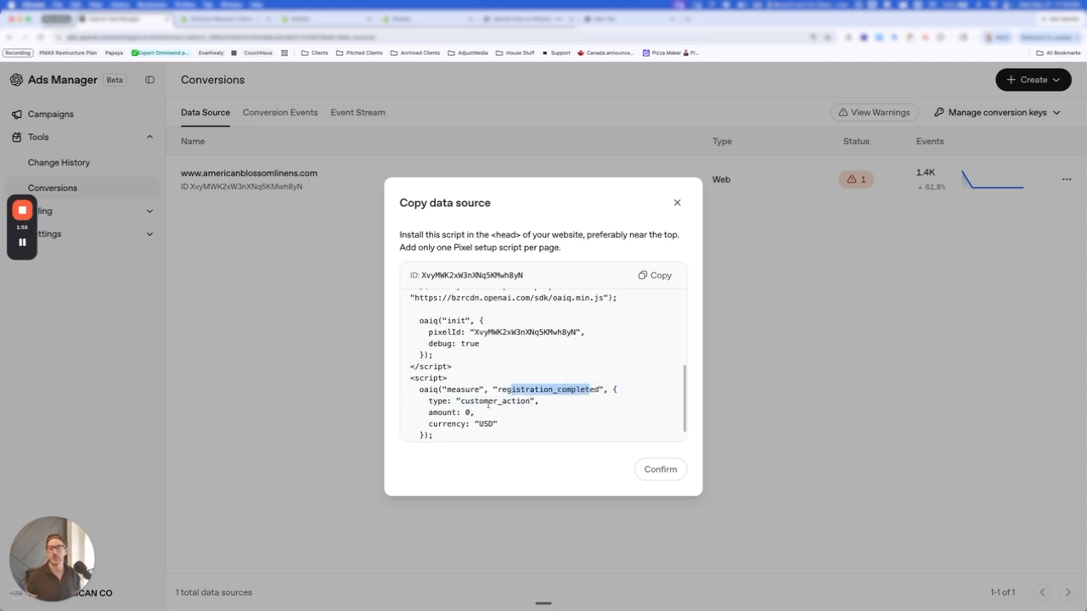
{"action": "left_click_drag", "start_coordinate": [462, 413], "coordinate": [470, 413]}
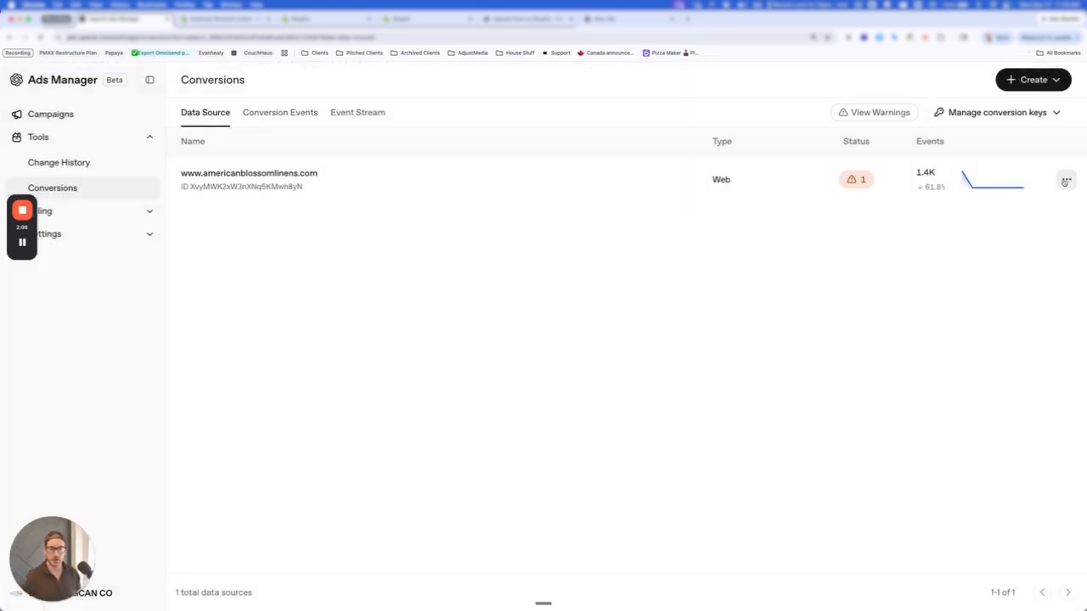
{"action": "left_click", "coordinate": [1066, 179]}
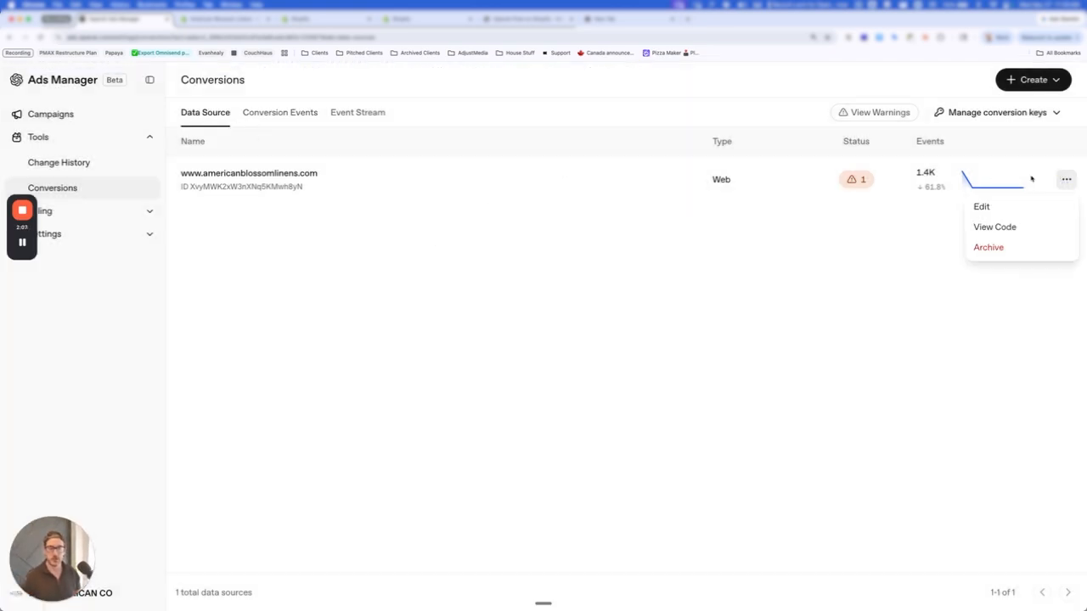
{"action": "left_click", "coordinate": [244, 214]}
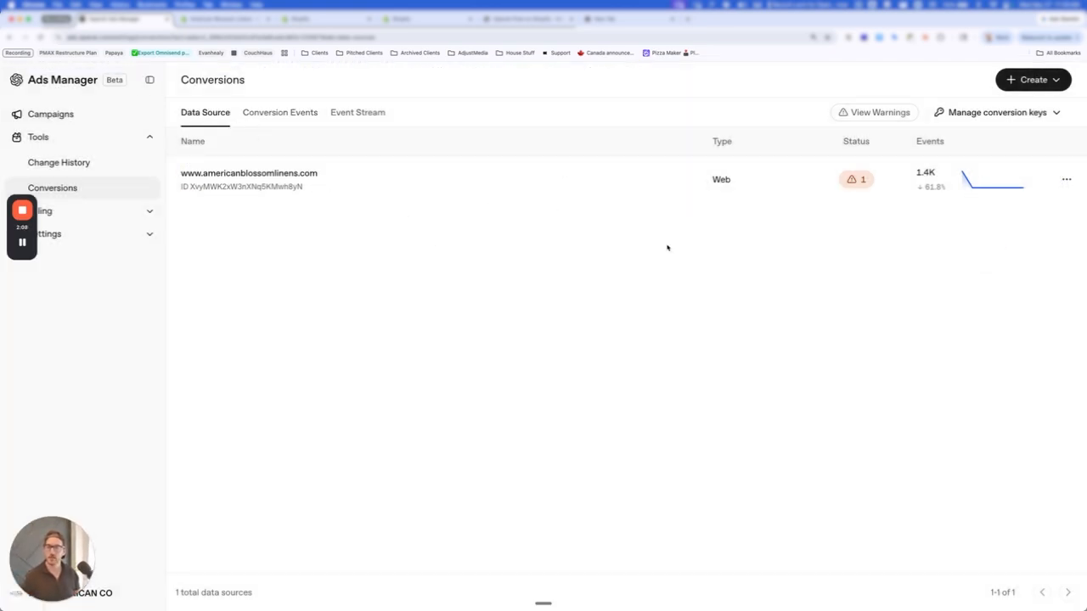
Show the conversion events and go through View Content, Add To Cart, Initiate Checkout and Order Created
{"action": "left_click", "coordinate": [280, 113]}
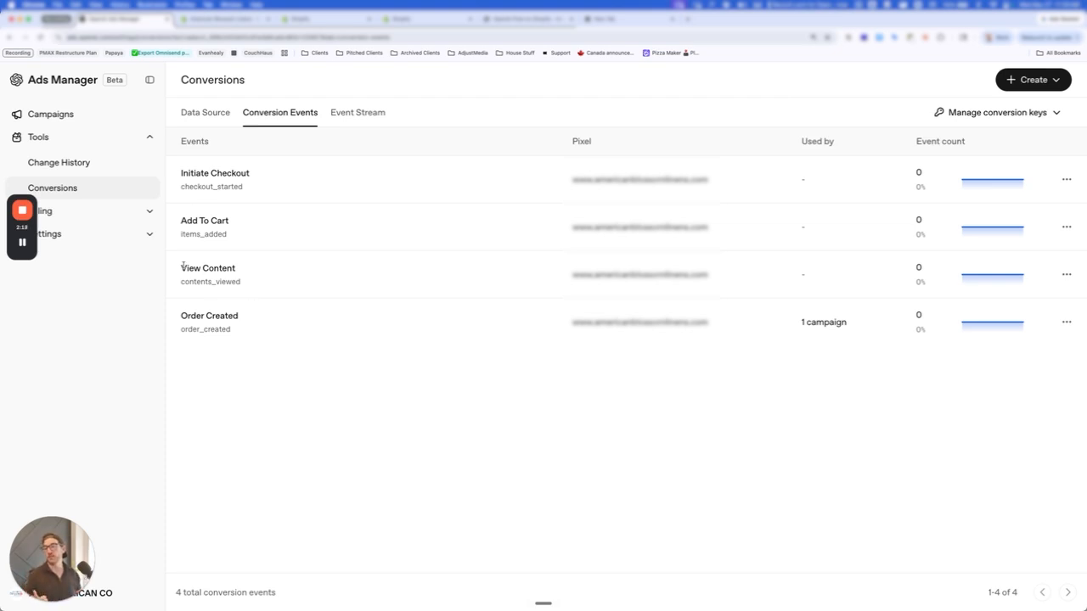
{"action": "left_click_drag", "start_coordinate": [183, 266], "coordinate": [255, 275]}
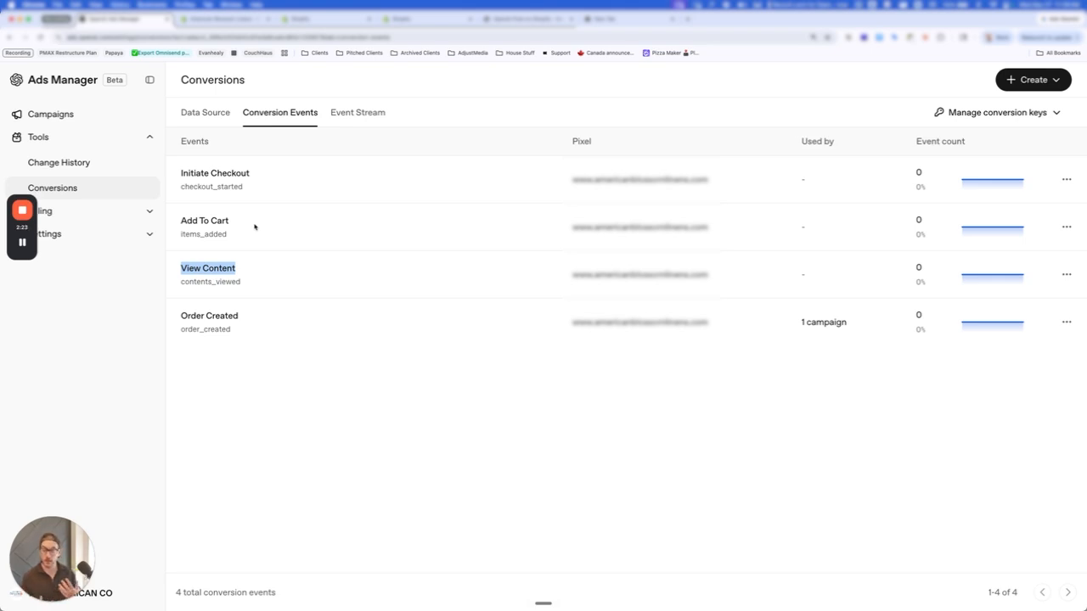
{"action": "left_click_drag", "start_coordinate": [181, 221], "coordinate": [231, 222]}
{"action": "left_click_drag", "start_coordinate": [182, 175], "coordinate": [250, 172]}
{"action": "left_click_drag", "start_coordinate": [181, 316], "coordinate": [251, 316]}
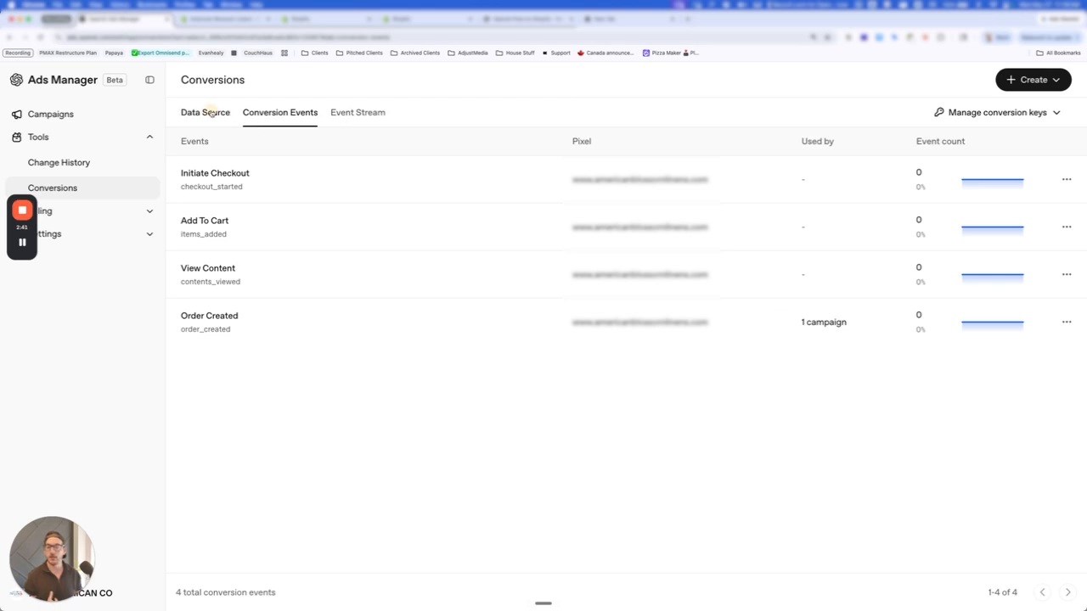
Return to the data source list and check the web data source's edit dialog without changing anything
{"action": "left_click", "coordinate": [213, 113]}
{"action": "left_click", "coordinate": [1066, 179]}
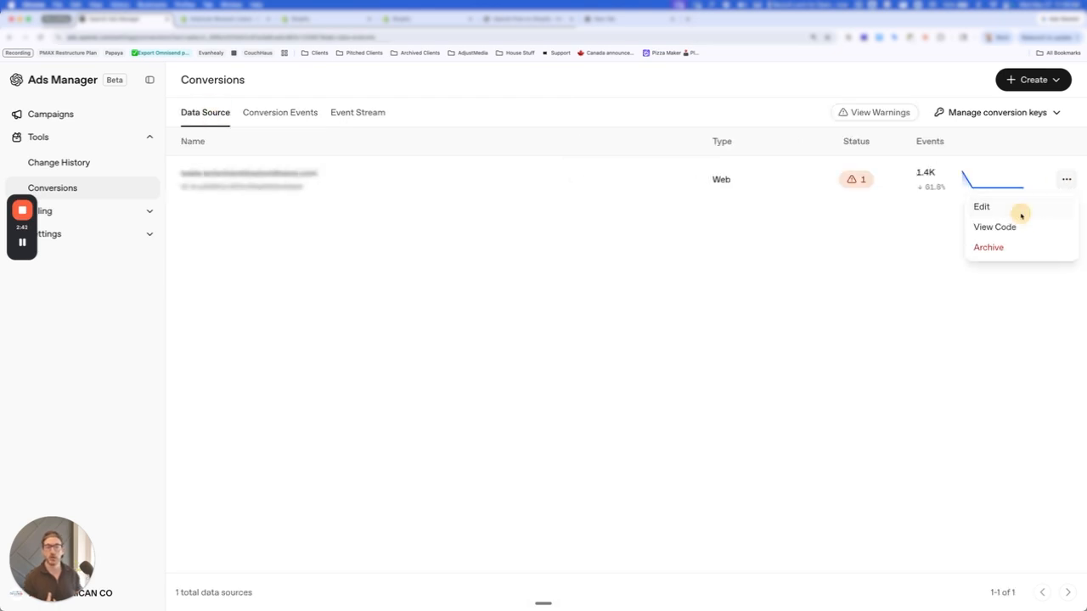
{"action": "left_click", "coordinate": [1022, 212]}
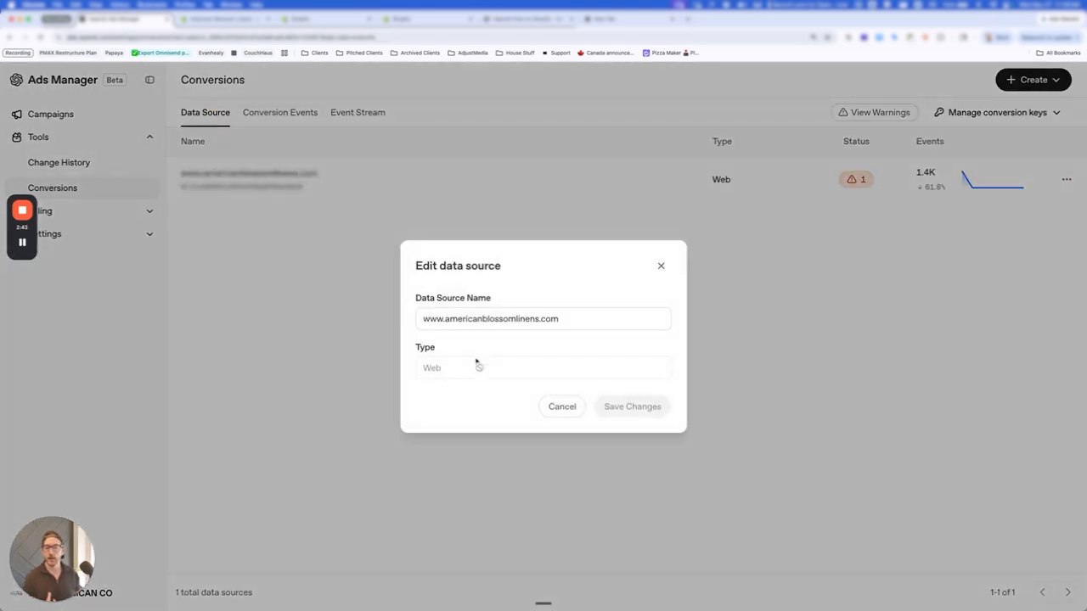
{"action": "left_click", "coordinate": [662, 266]}
Reopen the data source's code, examine the registration_completed snippet with its currency and amount, and close it
{"action": "left_click", "coordinate": [1066, 180]}
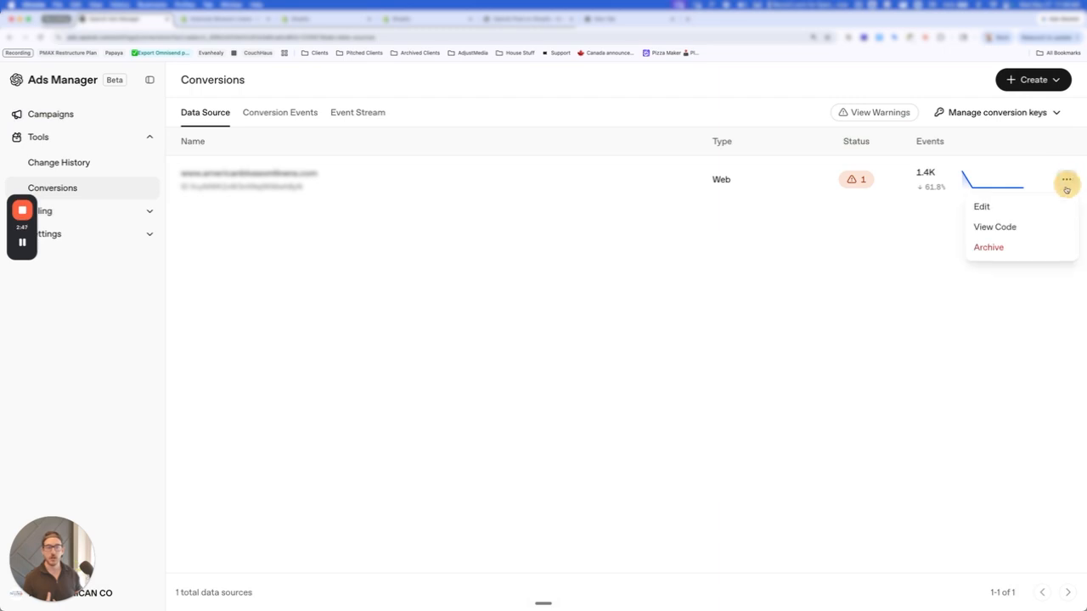
{"action": "left_click", "coordinate": [1036, 226]}
{"action": "scroll", "coordinate": [414, 345], "scroll_direction": "down", "scroll_amount": 10}
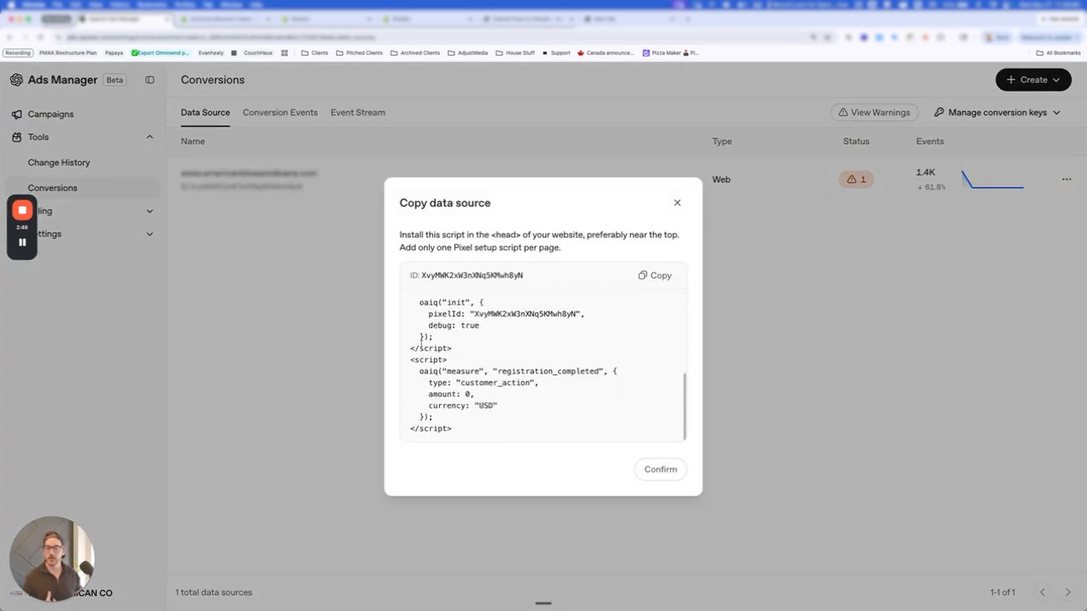
{"action": "left_click_drag", "start_coordinate": [410, 349], "coordinate": [614, 437]}
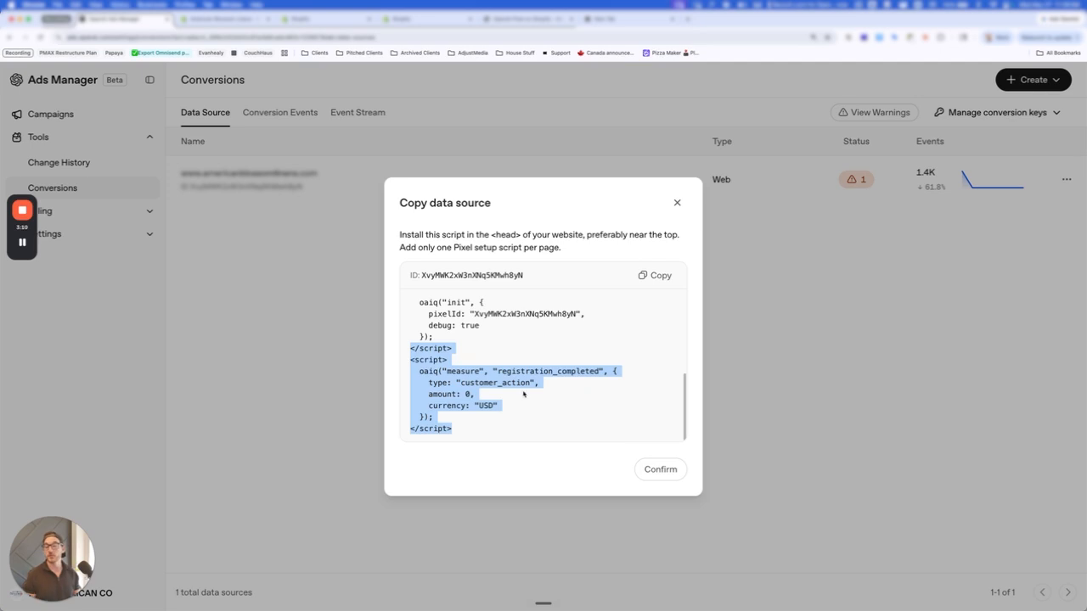
{"action": "left_click", "coordinate": [480, 405]}
{"action": "left_click_drag", "start_coordinate": [416, 405], "coordinate": [496, 405]}
{"action": "double_click", "coordinate": [467, 394]}
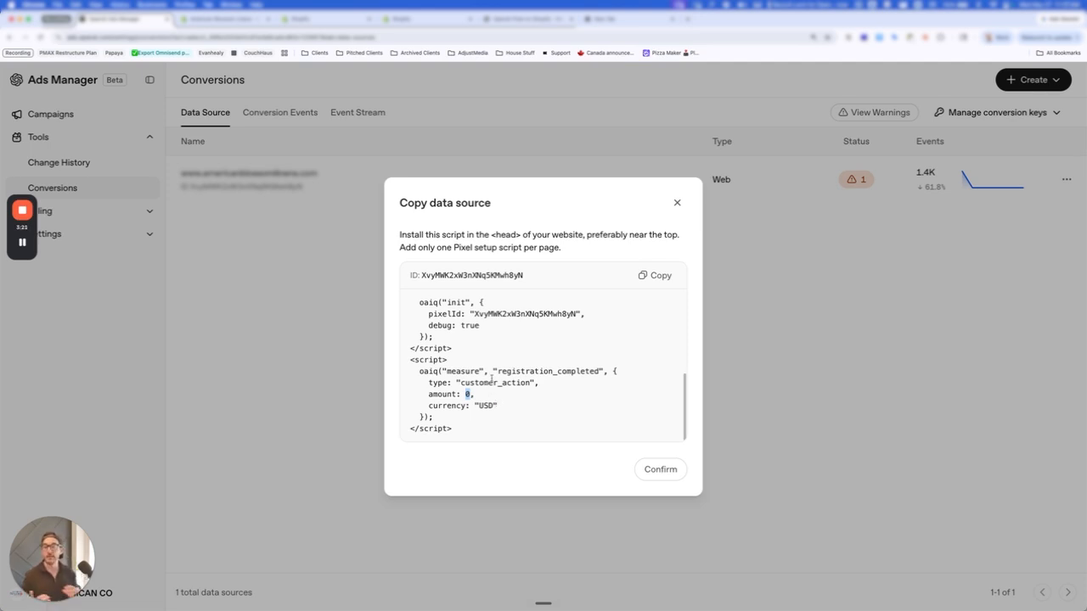
{"action": "left_click", "coordinate": [676, 202]}
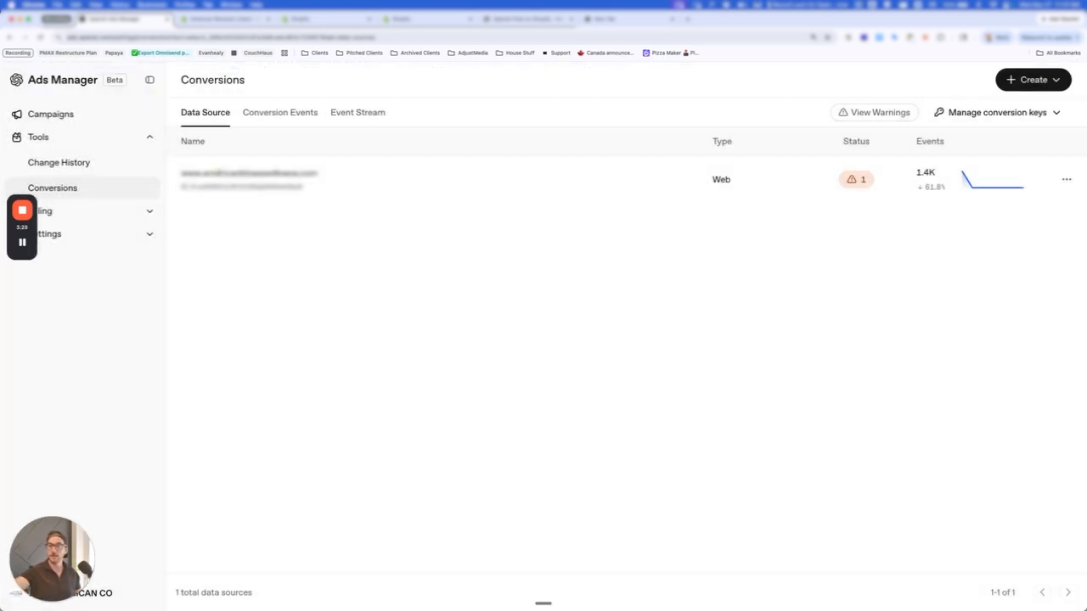
Go back to the list of conversion events and highlight all of its rows
{"action": "left_click", "coordinate": [270, 113]}
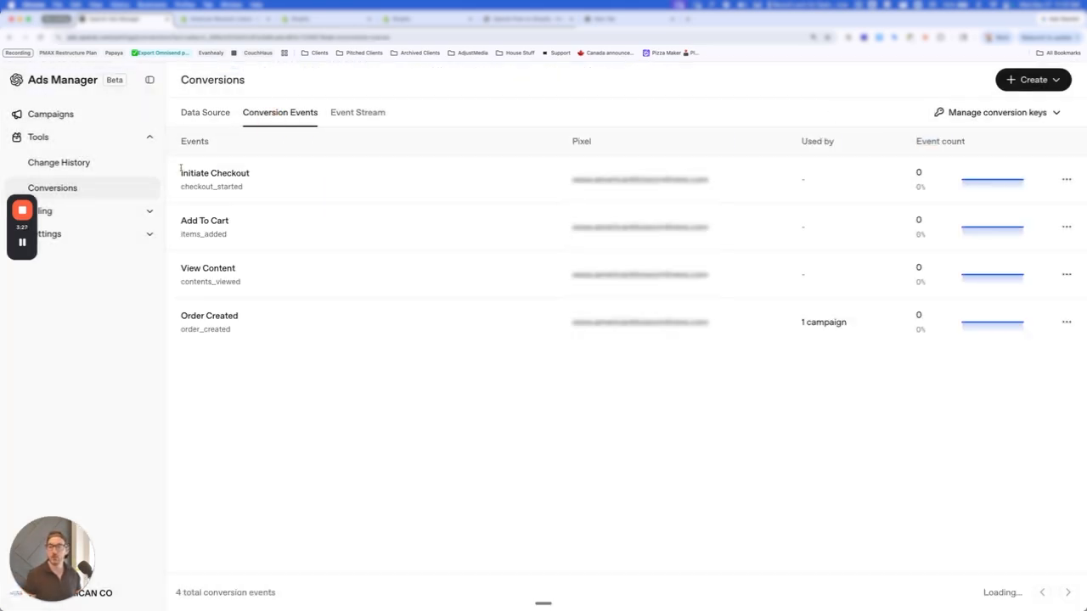
{"action": "left_click_drag", "start_coordinate": [182, 170], "coordinate": [917, 342]}
{"action": "left_click", "coordinate": [422, 111]}
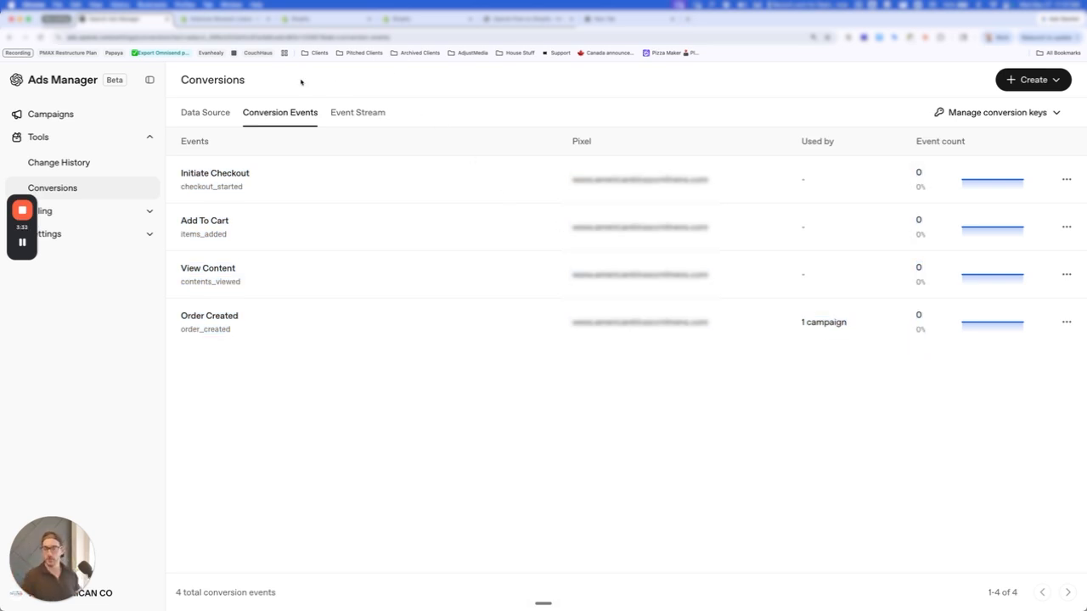
Switch to the merchant guide PDF on installing the OpenAI Pixel on Shopify
{"action": "left_click", "coordinate": [520, 19]}
{"action": "left_click", "coordinate": [482, 218]}
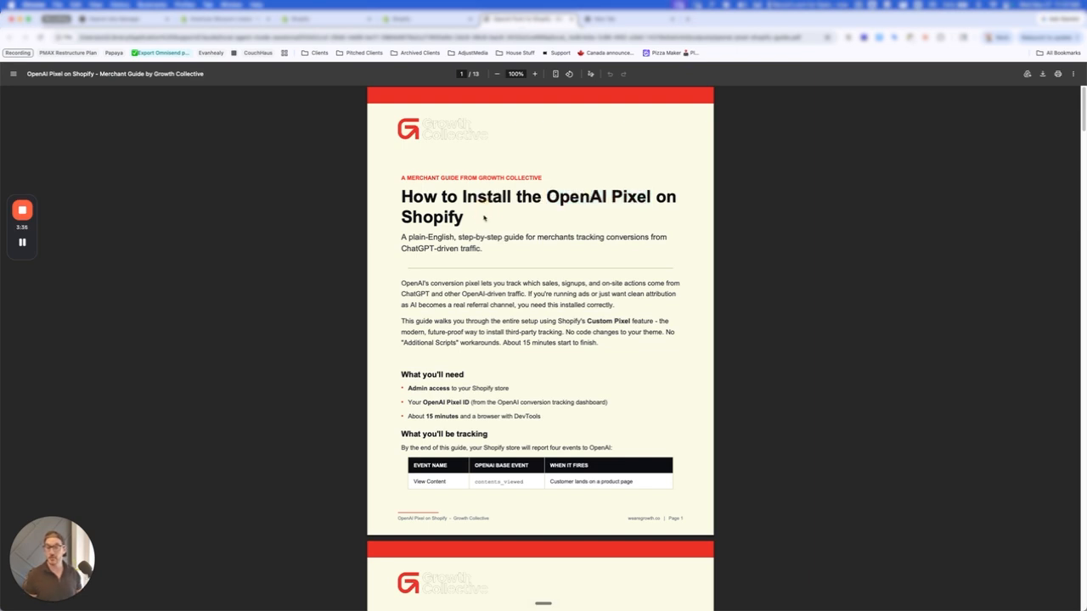
Read through the merchant guide up to the table of four conversion events with their base events and conversion windows
{"action": "scroll", "coordinate": [484, 217], "scroll_direction": "down", "scroll_amount": 4}
{"action": "scroll", "coordinate": [483, 215], "scroll_direction": "down", "scroll_amount": 10}
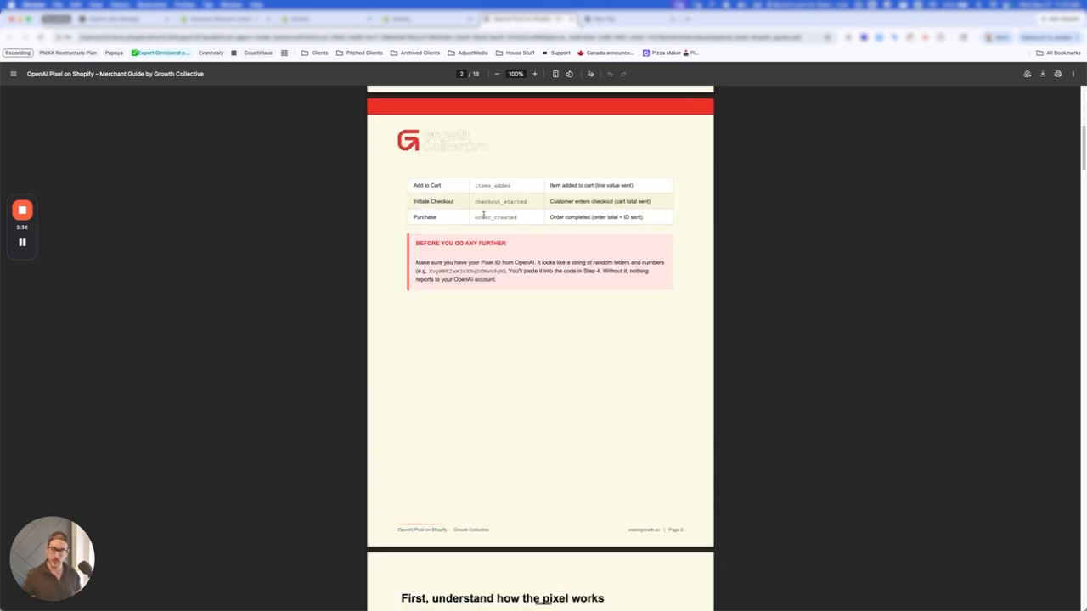
{"action": "scroll", "coordinate": [483, 215], "scroll_direction": "down", "scroll_amount": 10}
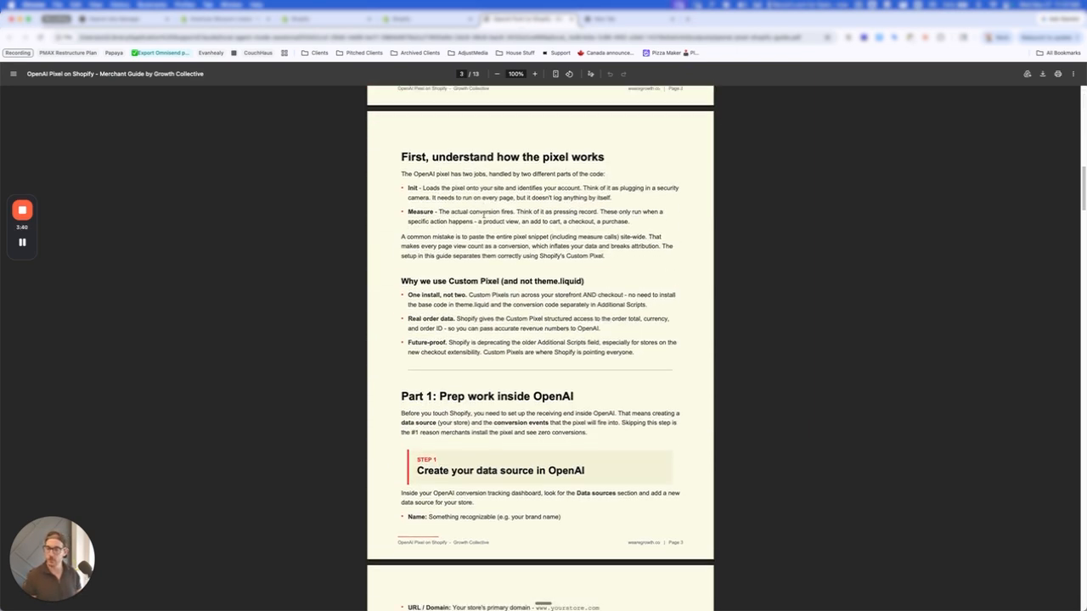
{"action": "scroll", "coordinate": [485, 215], "scroll_direction": "down", "scroll_amount": 6}
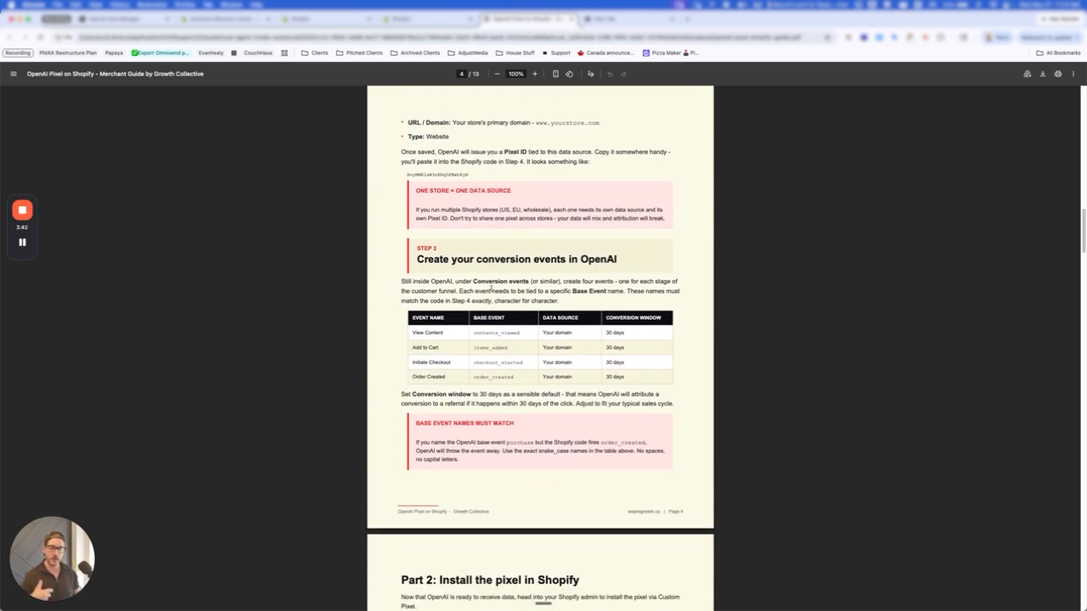
{"action": "scroll", "coordinate": [461, 306], "scroll_direction": "down", "scroll_amount": 2}
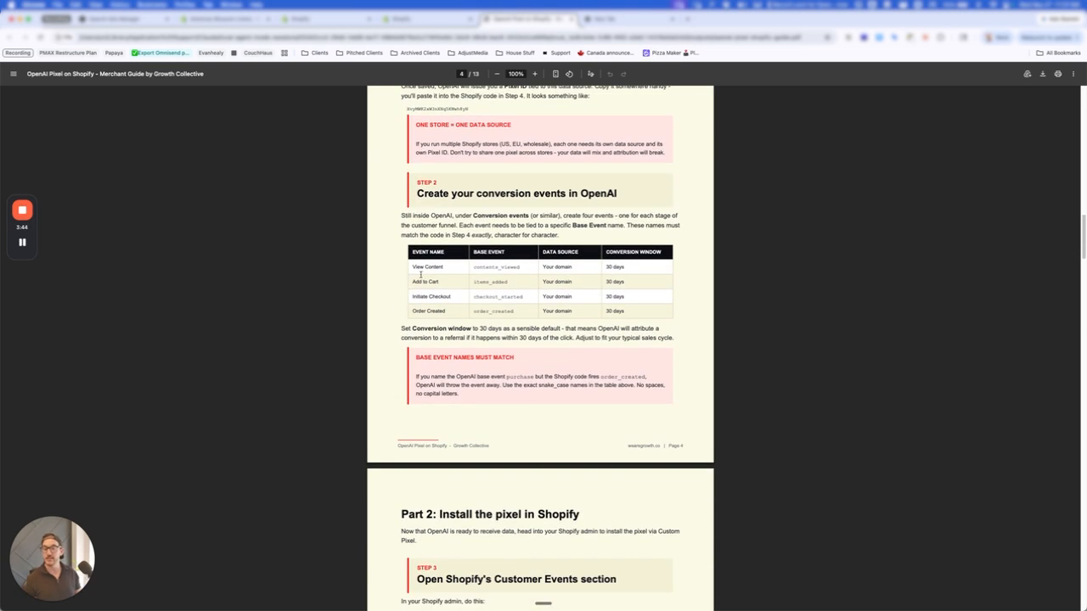
{"action": "left_click_drag", "start_coordinate": [413, 270], "coordinate": [636, 308]}
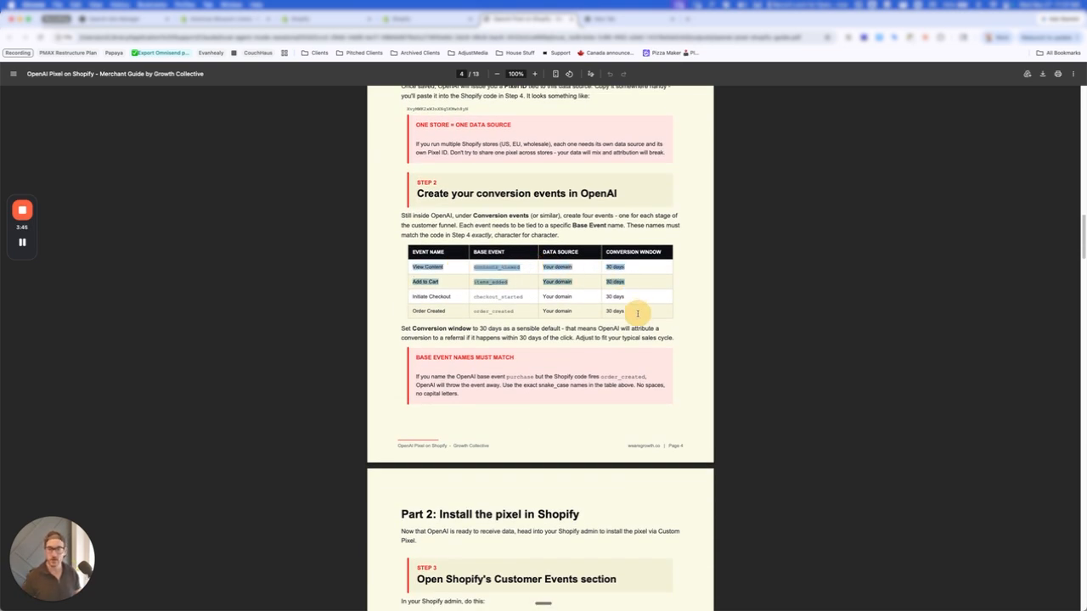
{"action": "scroll", "coordinate": [637, 313], "scroll_direction": "down", "scroll_amount": 1}
{"action": "scroll", "coordinate": [637, 314], "scroll_direction": "down", "scroll_amount": 4}
Switch to the OpenAI Ads Manager and copy the full code of the web data source
{"action": "left_click", "coordinate": [118, 19]}
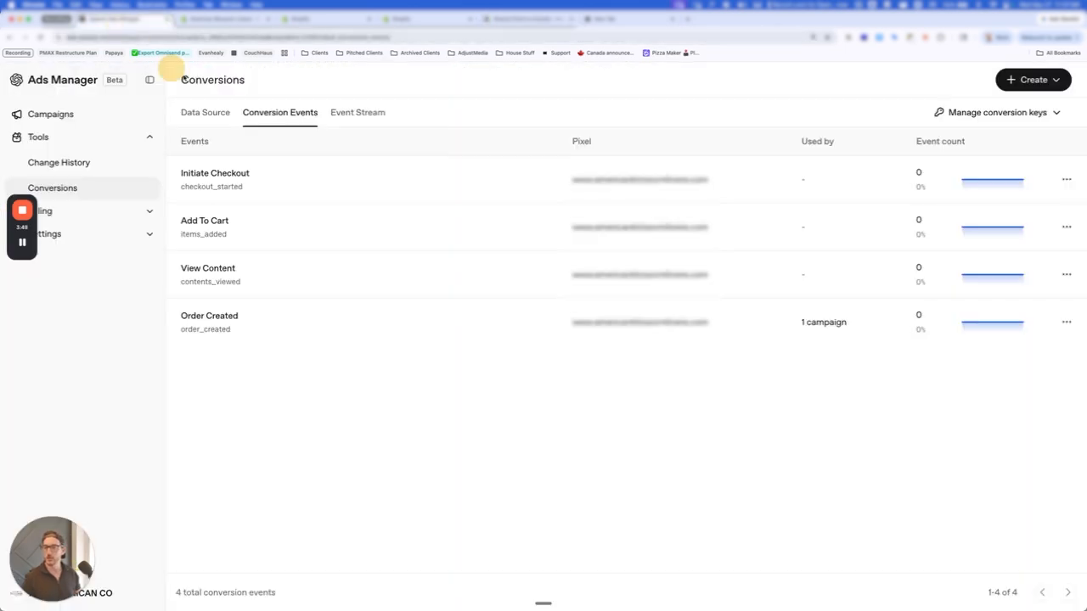
{"action": "left_click", "coordinate": [202, 119]}
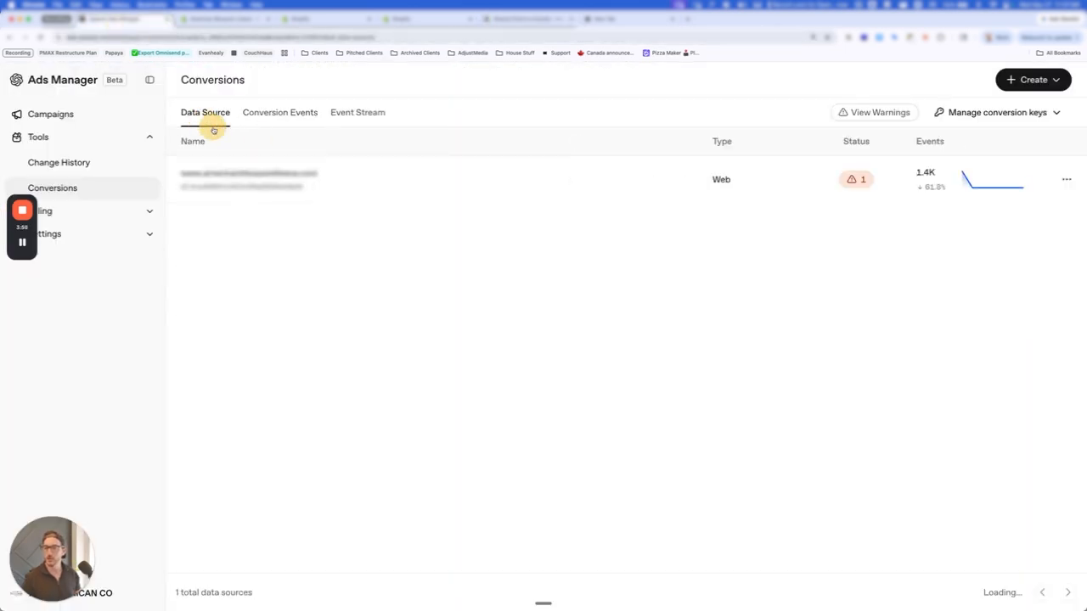
{"action": "left_click", "coordinate": [1067, 180]}
{"action": "left_click", "coordinate": [999, 227]}
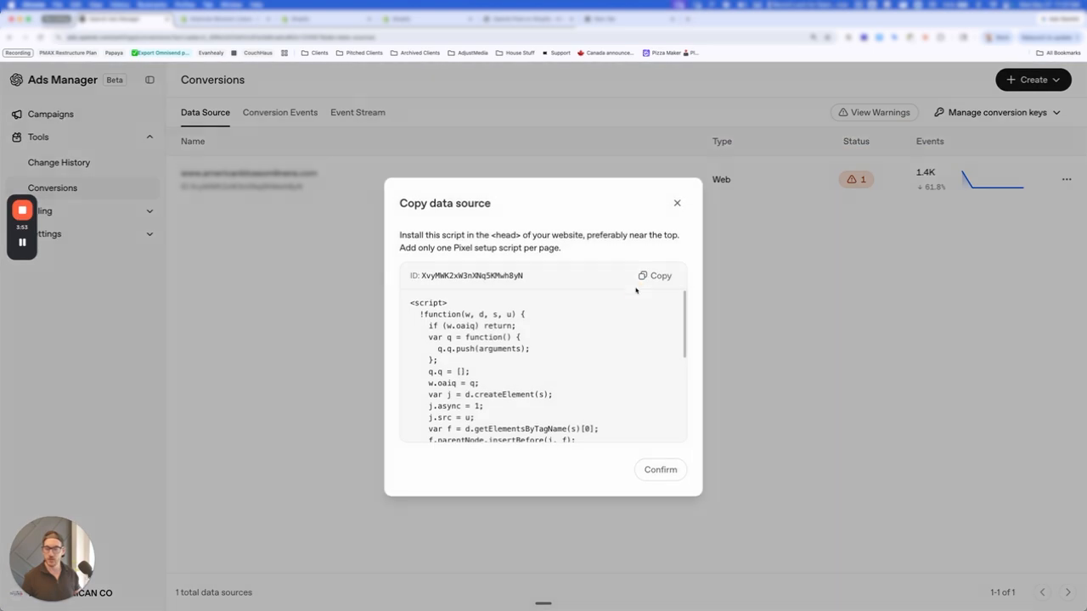
{"action": "left_click", "coordinate": [653, 279]}
Switch to the Shopify admin and open the details of the ChatGPT/OpenAI Tag custom pixel in the Customer events settings
{"action": "left_click", "coordinate": [222, 19]}
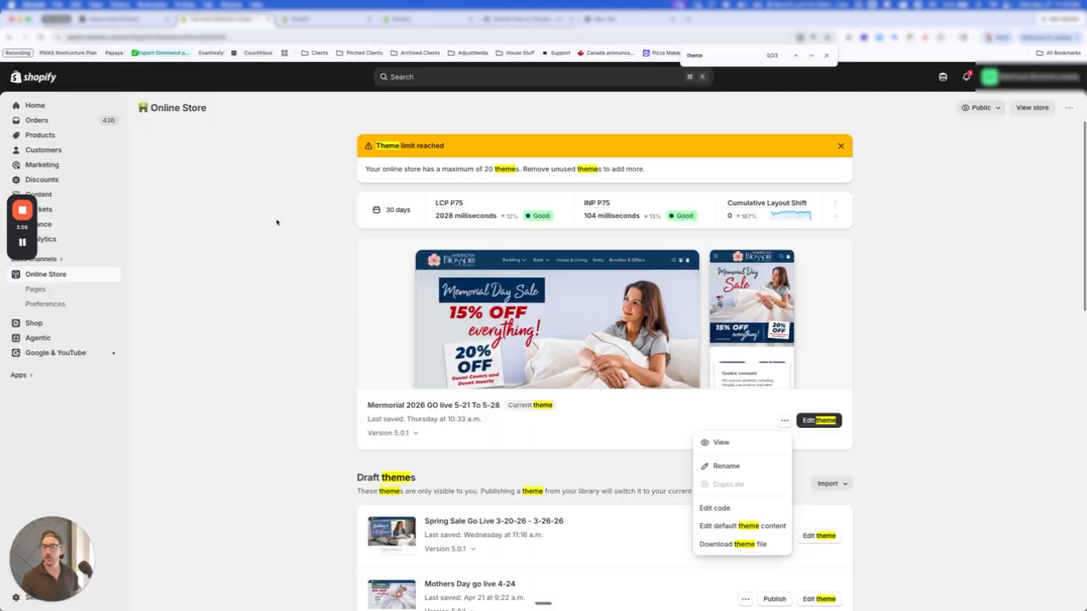
{"action": "left_click", "coordinate": [252, 172]}
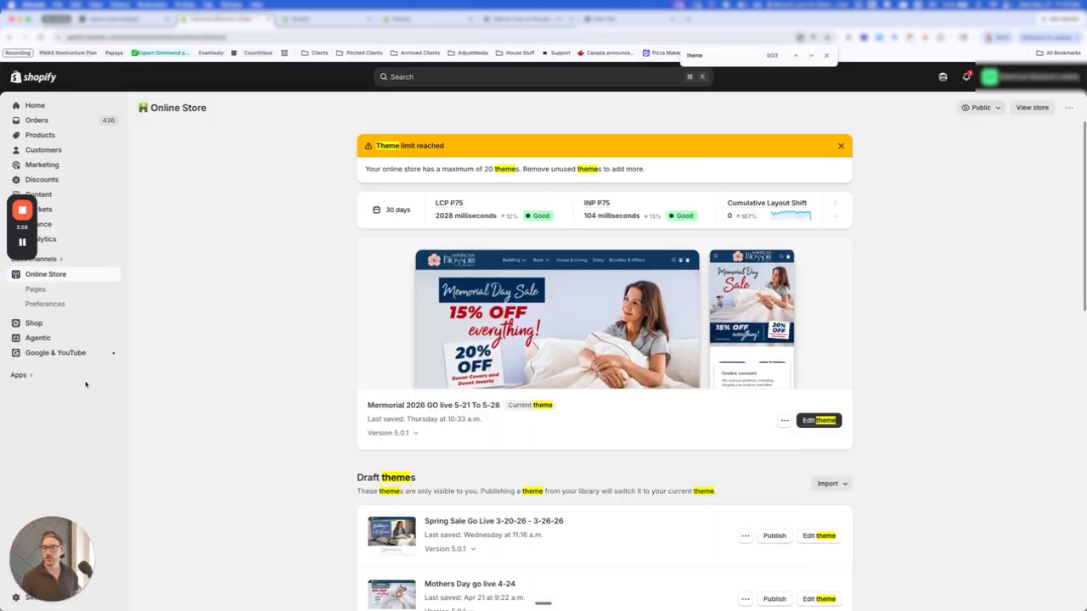
{"action": "left_click", "coordinate": [60, 259]}
{"action": "left_click", "coordinate": [186, 468]}
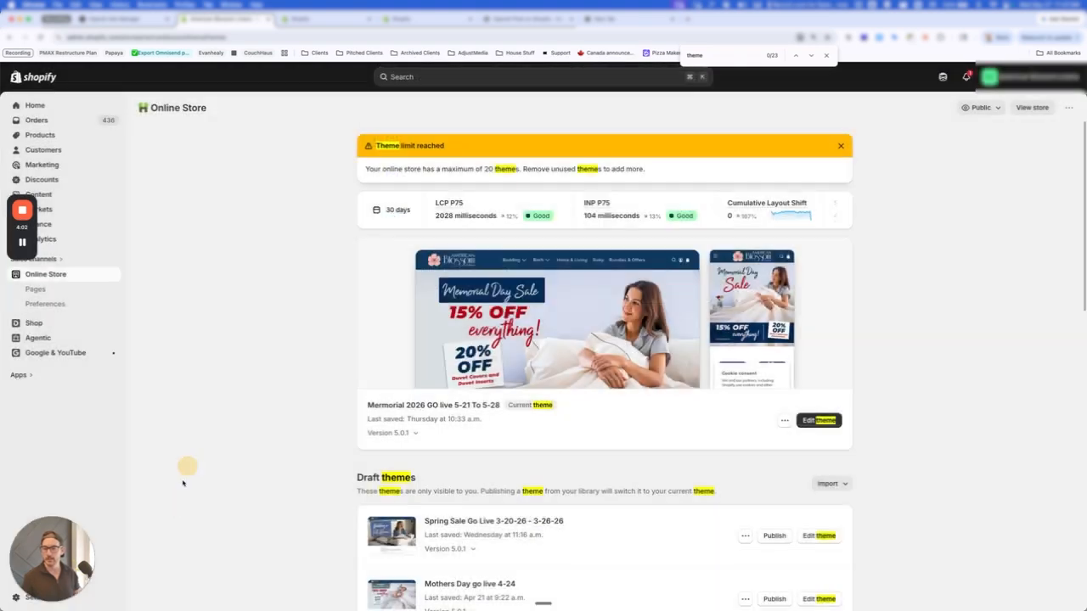
{"action": "left_click", "coordinate": [34, 598]}
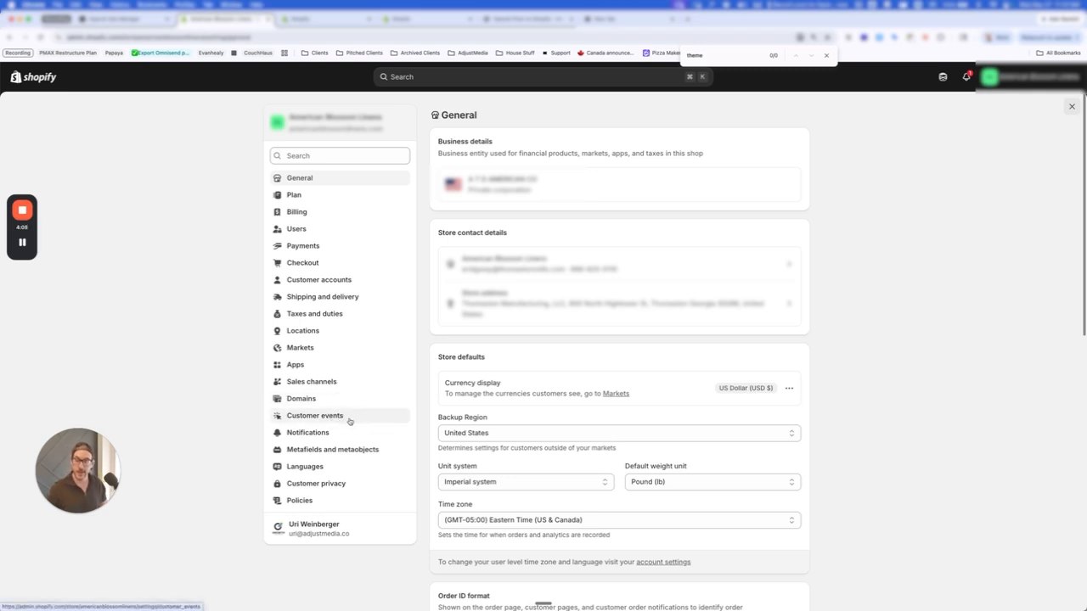
{"action": "left_click", "coordinate": [347, 420]}
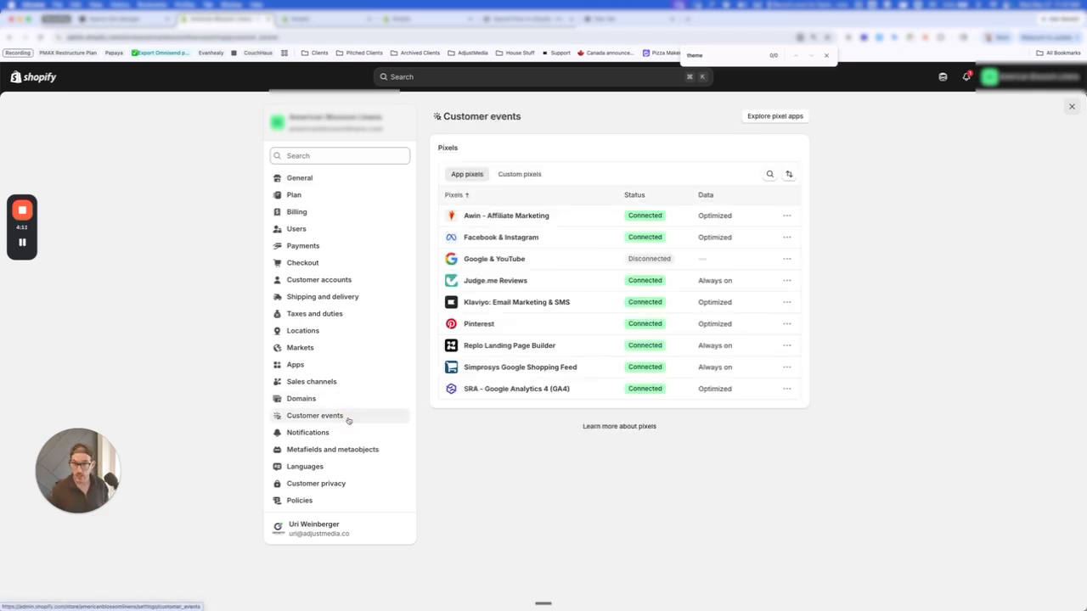
{"action": "left_click", "coordinate": [530, 175]}
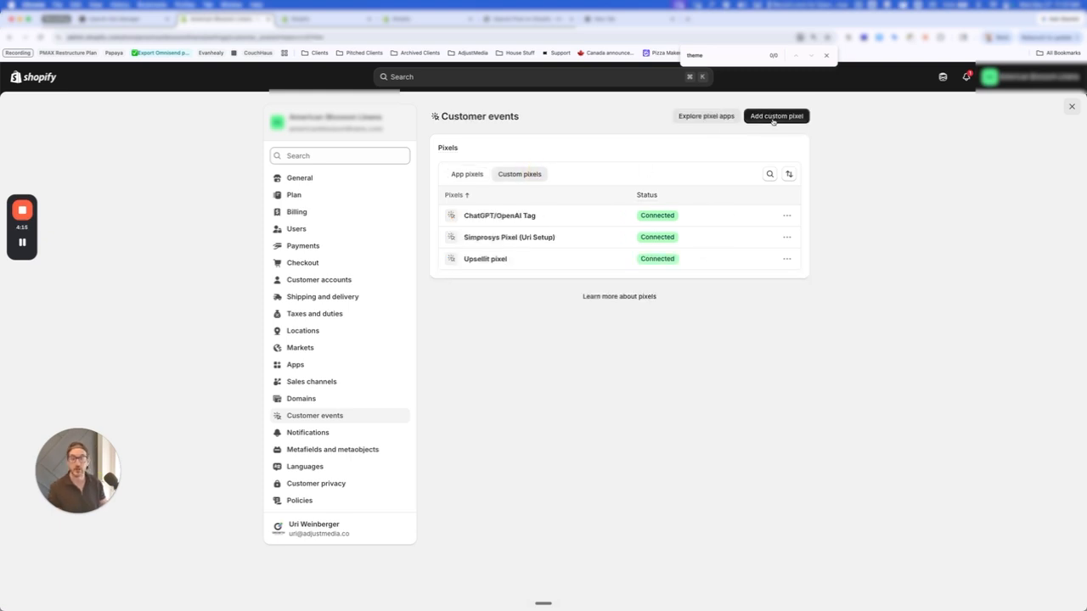
{"action": "left_click", "coordinate": [788, 217]}
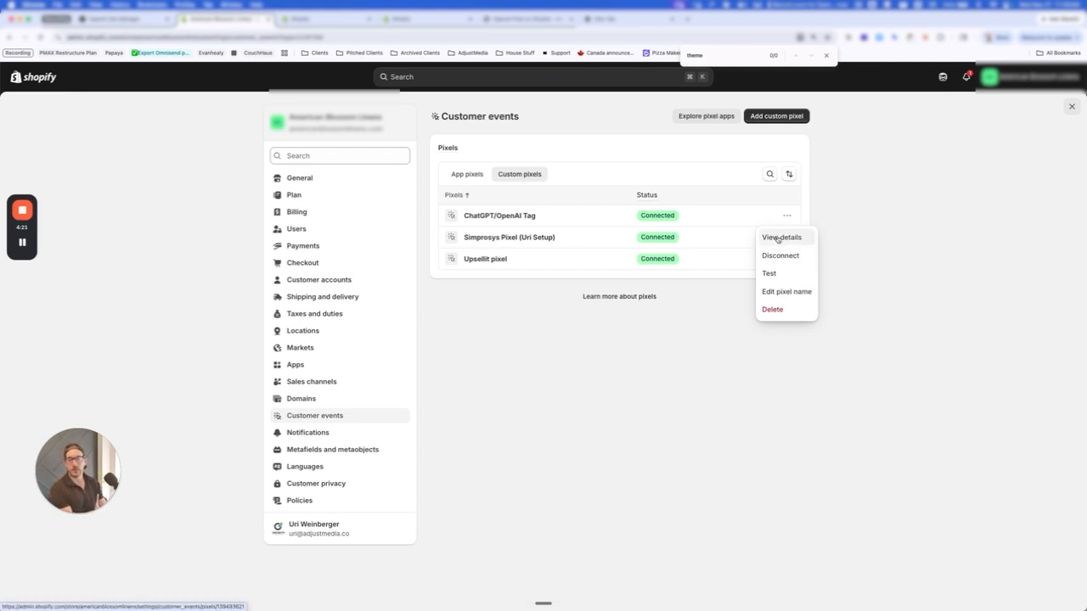
{"action": "left_click", "coordinate": [778, 238]}
Review the pixel's customer privacy permission and data sale options, and collapse both sections
{"action": "scroll", "coordinate": [628, 368], "scroll_direction": "down", "scroll_amount": 3}
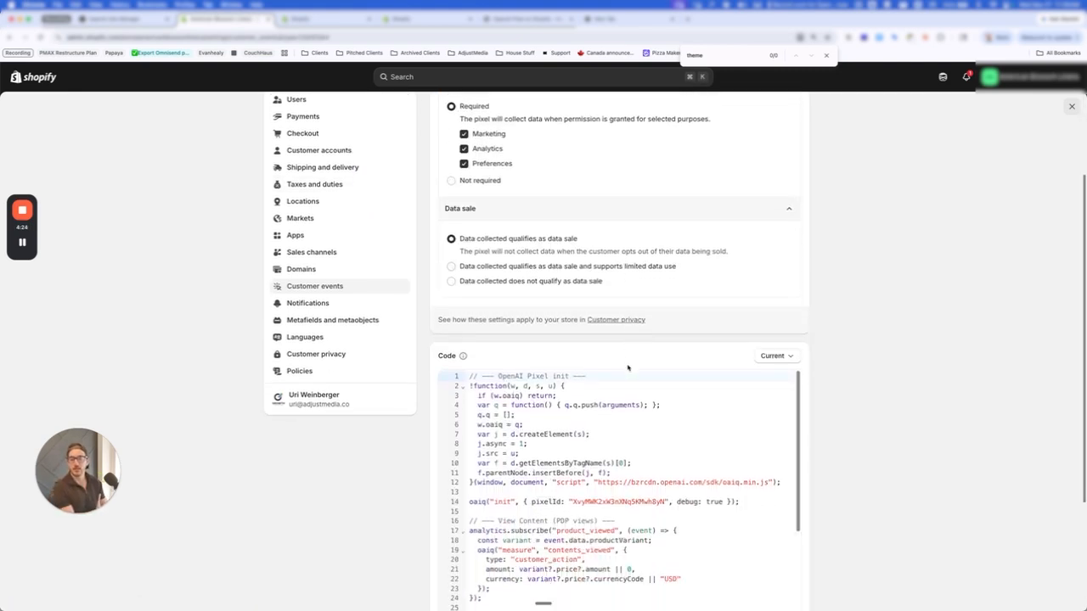
{"action": "scroll", "coordinate": [485, 186], "scroll_direction": "up", "scroll_amount": 2}
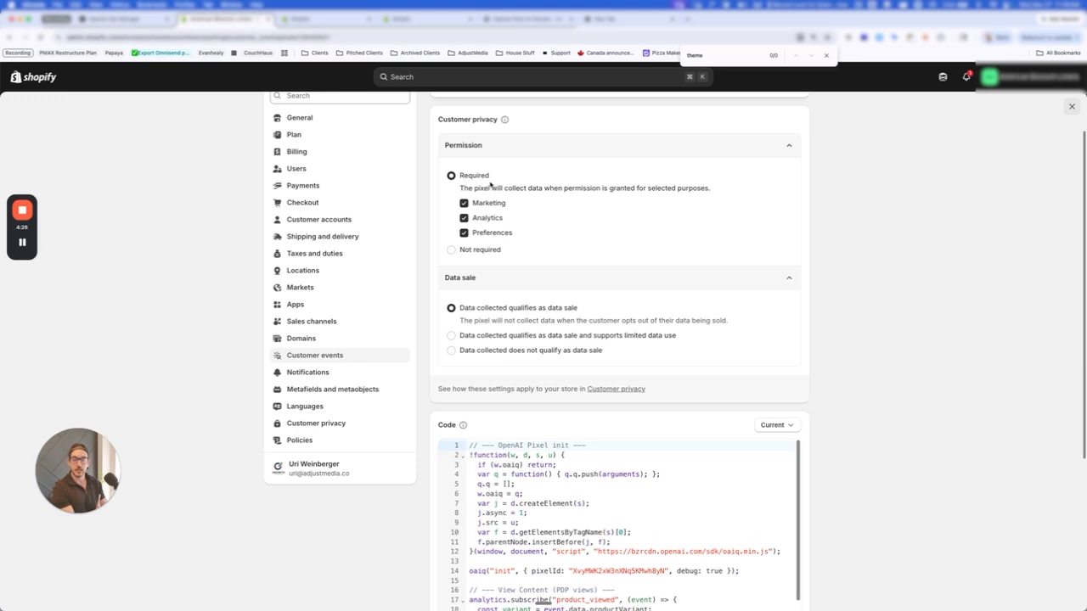
{"action": "left_click_drag", "start_coordinate": [499, 187], "coordinate": [670, 188]}
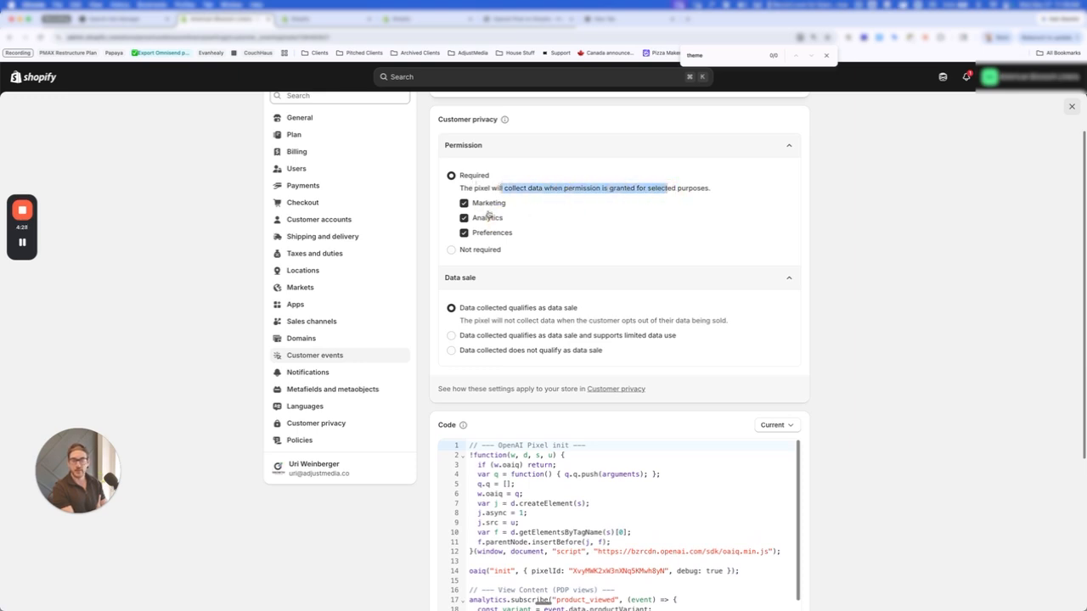
{"action": "scroll", "coordinate": [504, 250], "scroll_direction": "down", "scroll_amount": 2}
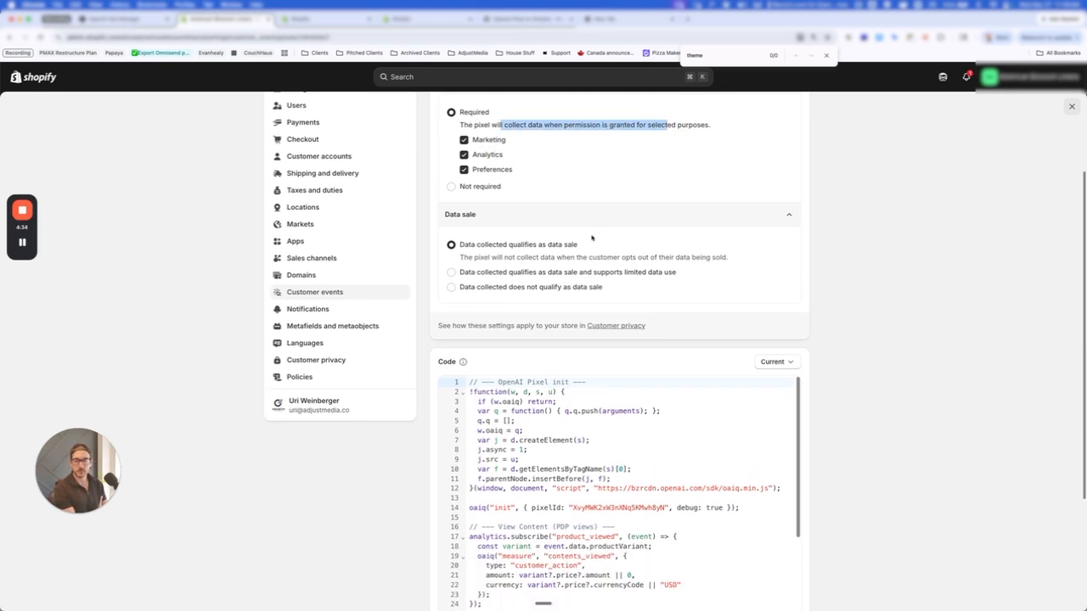
{"action": "scroll", "coordinate": [667, 228], "scroll_direction": "up", "scroll_amount": 4}
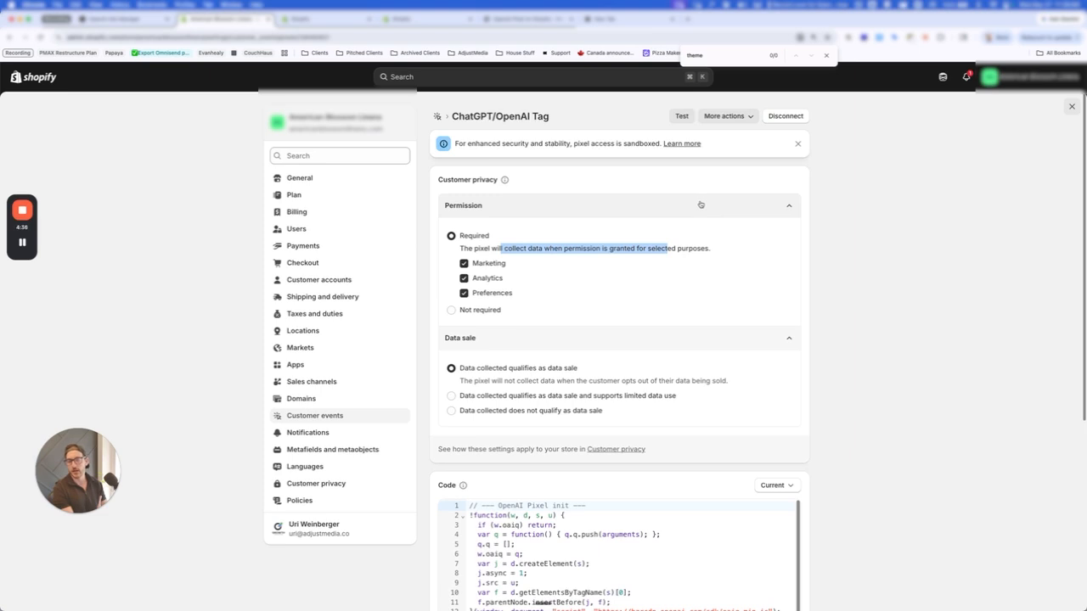
{"action": "left_click", "coordinate": [701, 205]}
{"action": "left_click", "coordinate": [729, 236]}
Review the pixel's init and event code and select the OpenAI Pixel init block from its first comment through the init call
{"action": "scroll", "coordinate": [719, 245], "scroll_direction": "down", "scroll_amount": 2}
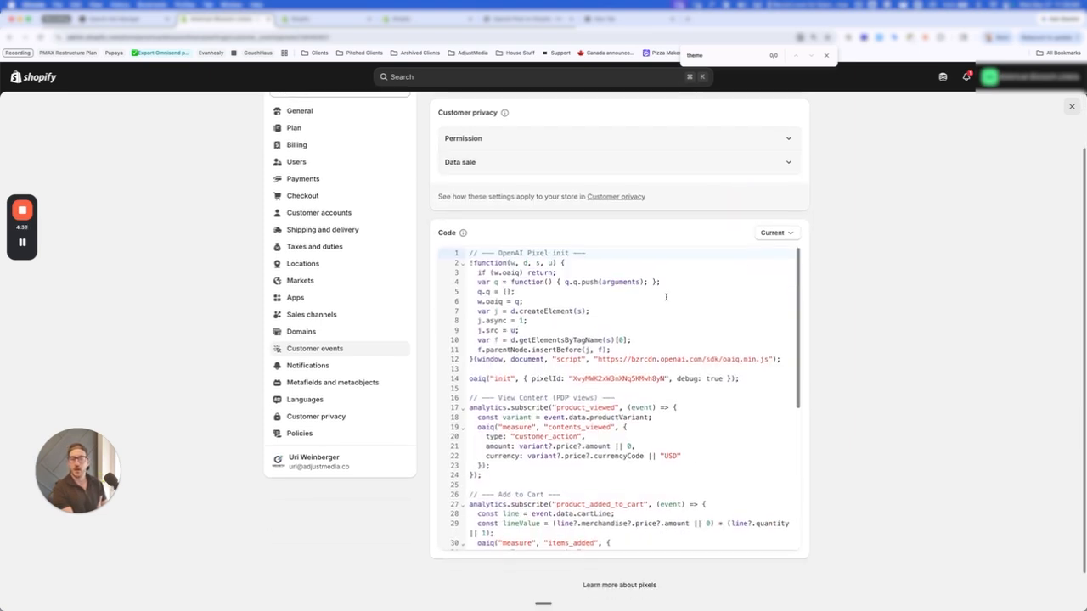
{"action": "scroll", "coordinate": [666, 297], "scroll_direction": "down", "scroll_amount": 1}
{"action": "scroll", "coordinate": [665, 329], "scroll_direction": "down", "scroll_amount": 3}
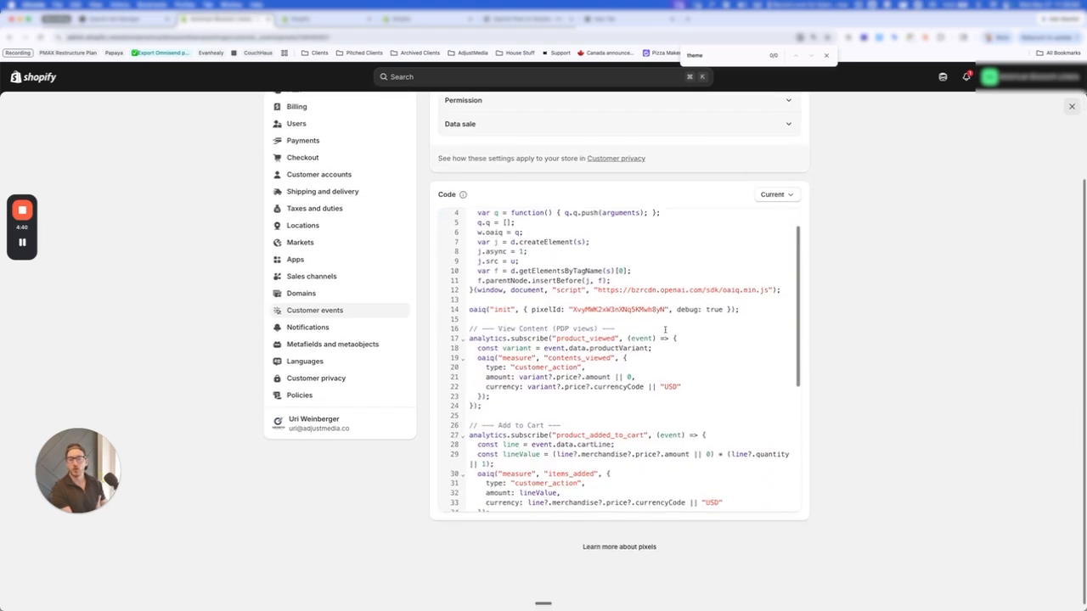
{"action": "scroll", "coordinate": [665, 329], "scroll_direction": "down", "scroll_amount": 1}
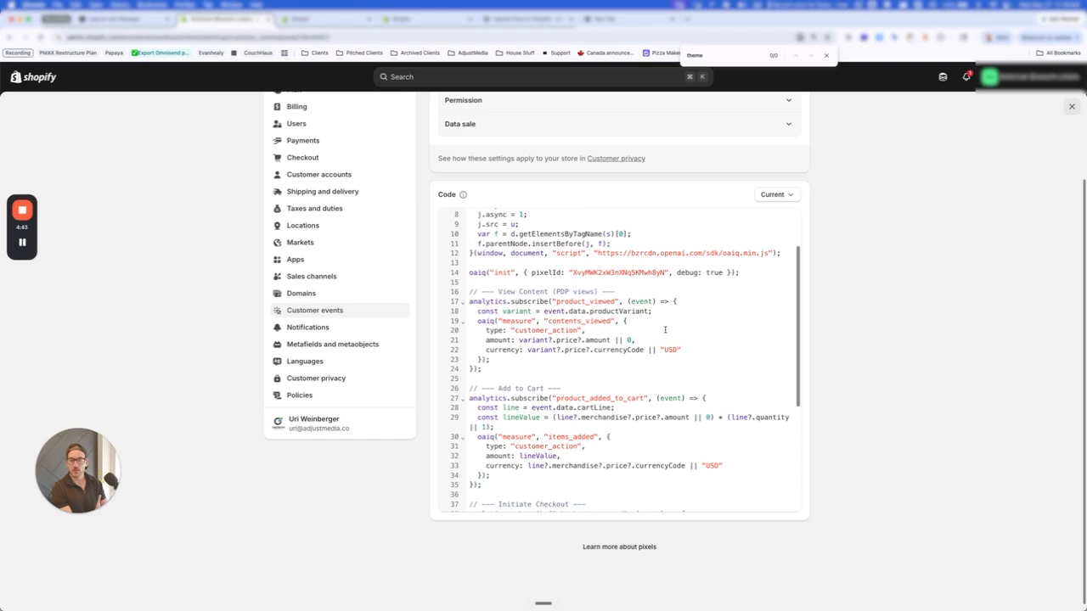
{"action": "scroll", "coordinate": [665, 329], "scroll_direction": "up", "scroll_amount": 3}
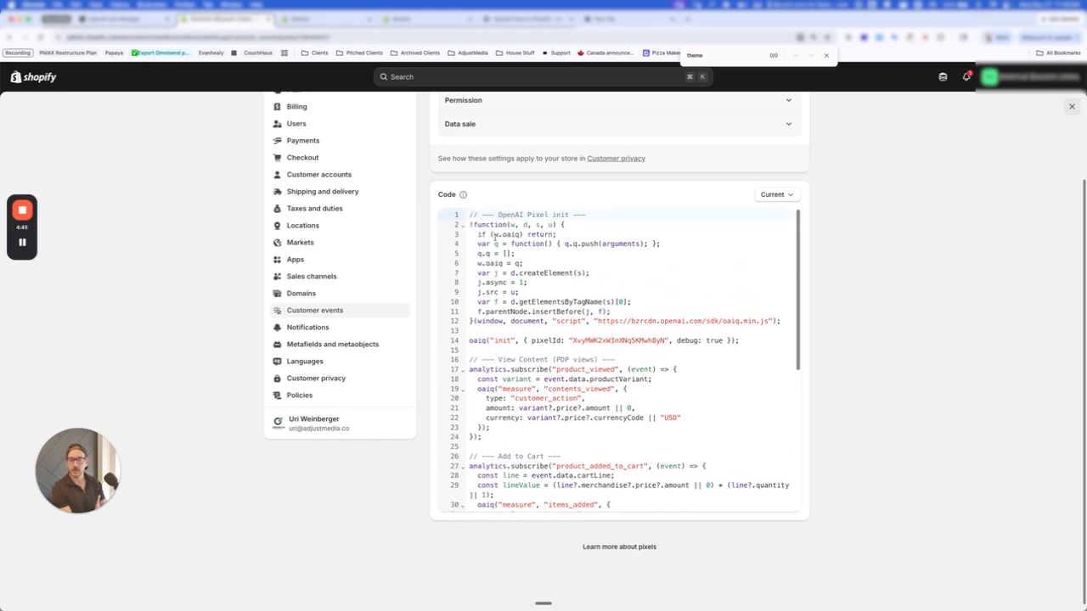
{"action": "mouse_move", "coordinate": [467, 215]}
{"action": "left_mouse_down"}
{"action": "mouse_move", "coordinate": [780, 321]}
{"action": "mouse_move", "coordinate": [719, 318]}
{"action": "mouse_move", "coordinate": [469, 214]}
{"action": "left_mouse_up"}
Return to the Ads Manager data source code, copy only the init script block, and check the registration_completed measure snippet
{"action": "left_click", "coordinate": [78, 19]}
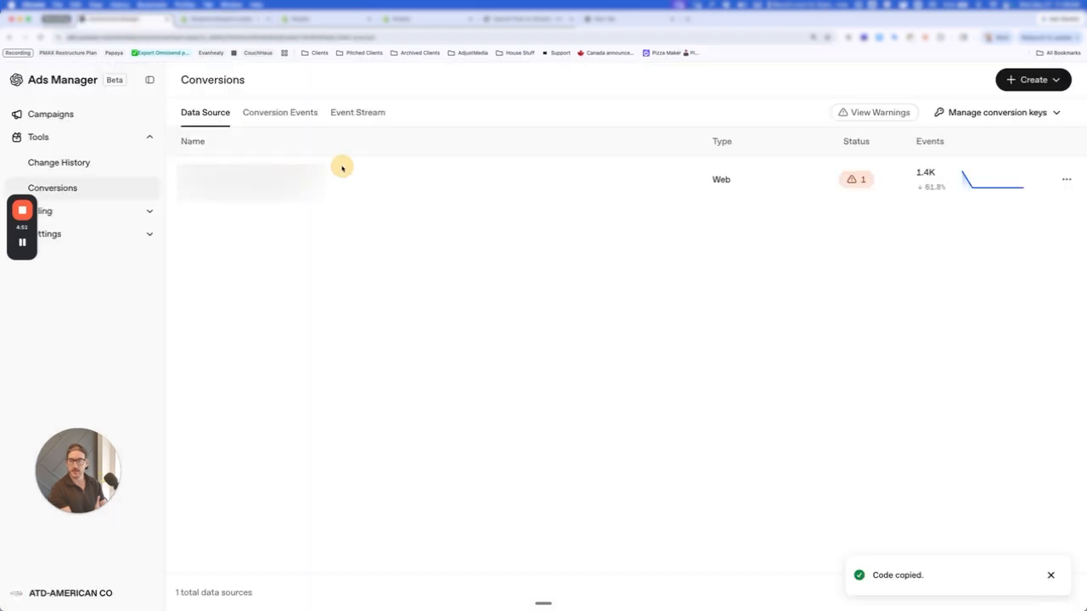
{"action": "left_click", "coordinate": [1067, 179]}
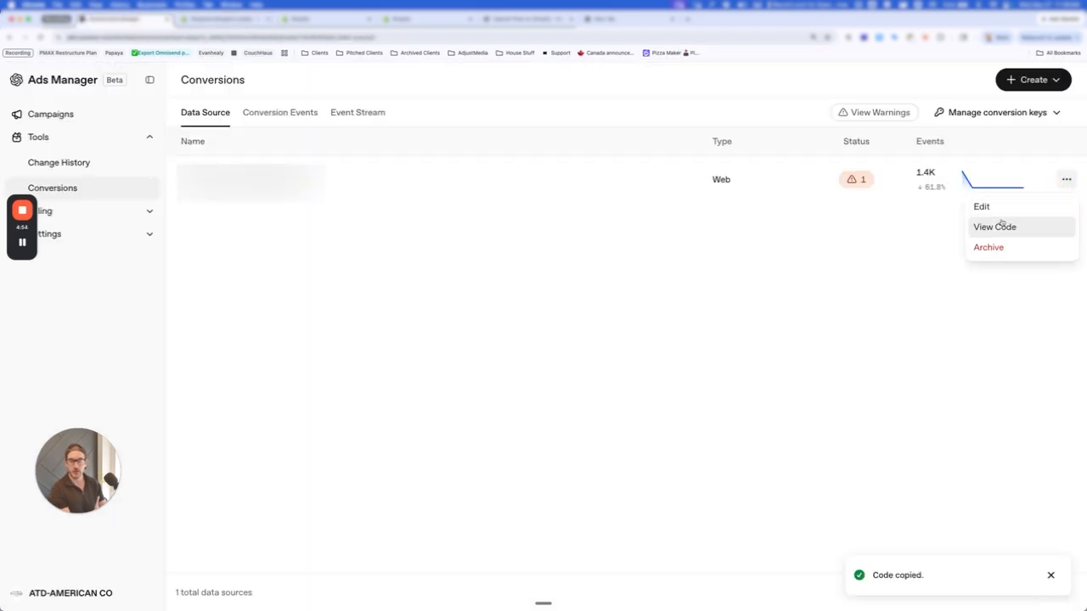
{"action": "left_click", "coordinate": [999, 227]}
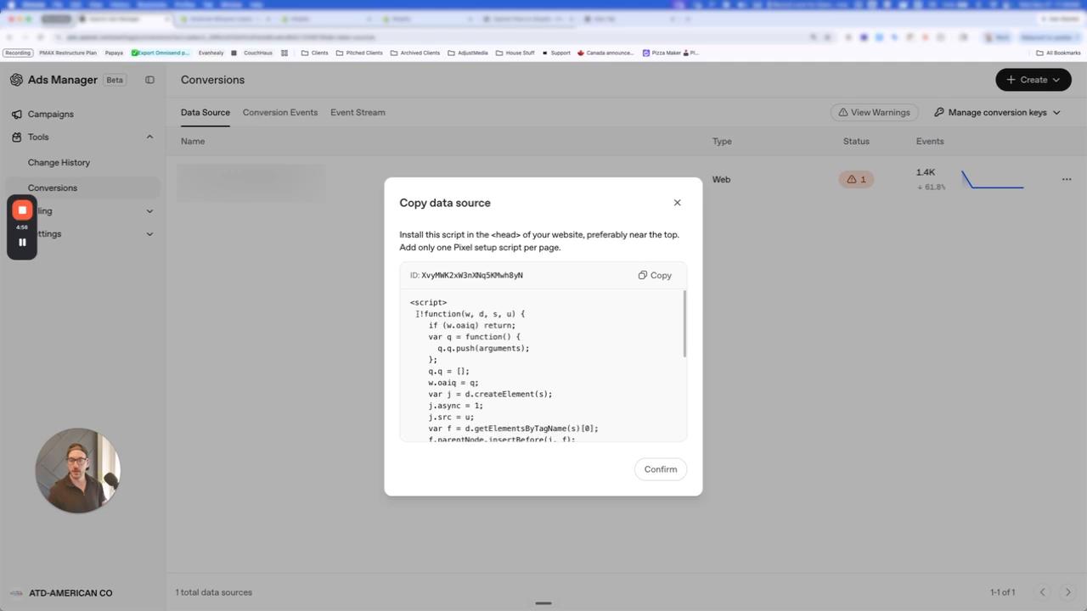
{"action": "left_click_drag", "start_coordinate": [411, 306], "coordinate": [589, 411]}
{"action": "scroll", "coordinate": [564, 384], "scroll_direction": "down", "scroll_amount": 3}
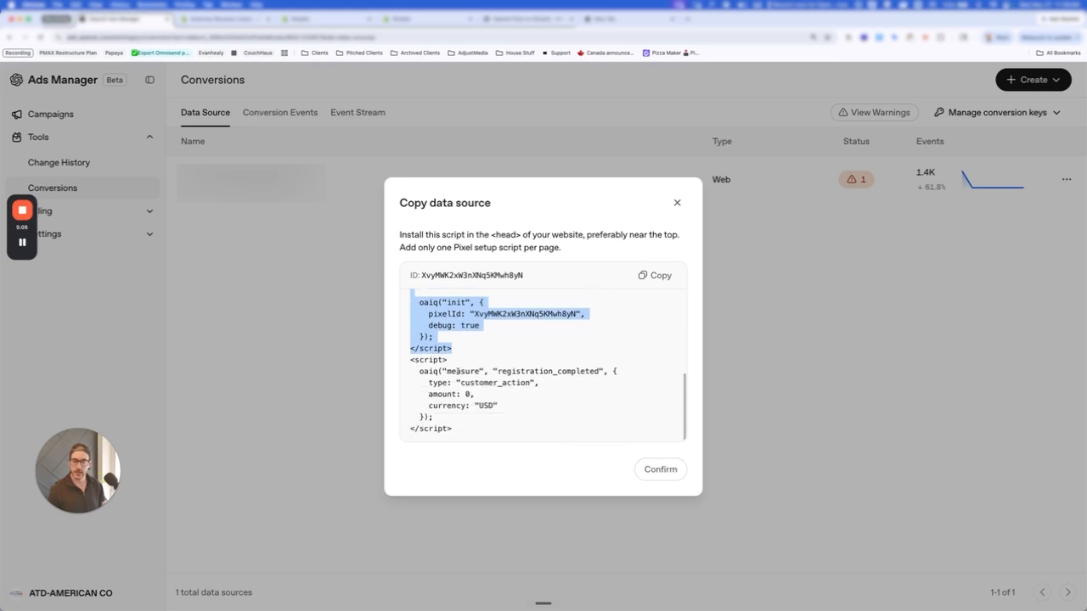
{"action": "double_click", "coordinate": [514, 371]}
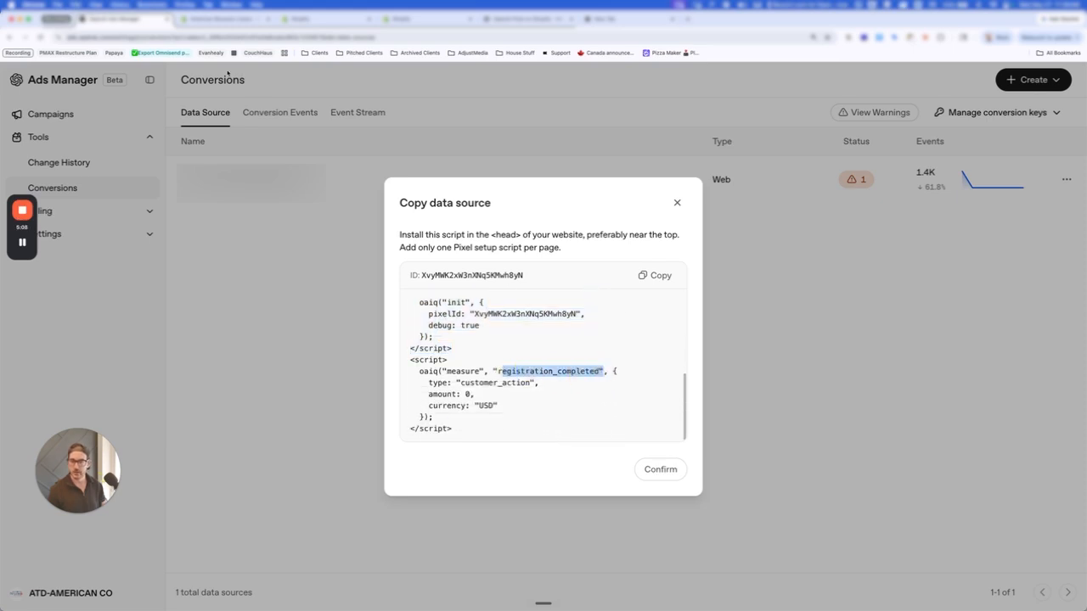
Replace the selected init block in Shopify's ChatGPT/OpenAI Tag pixel code with the copied data source script
{"action": "left_click", "coordinate": [326, 24]}
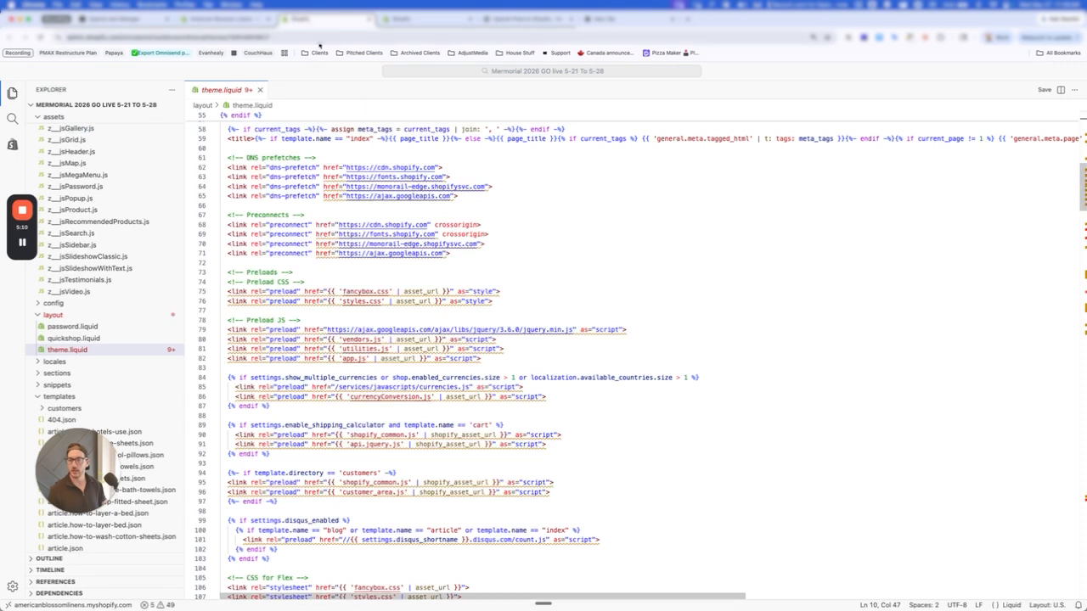
{"action": "left_click", "coordinate": [236, 23]}
{"action": "scroll", "coordinate": [557, 299], "scroll_direction": "up", "scroll_amount": 3}
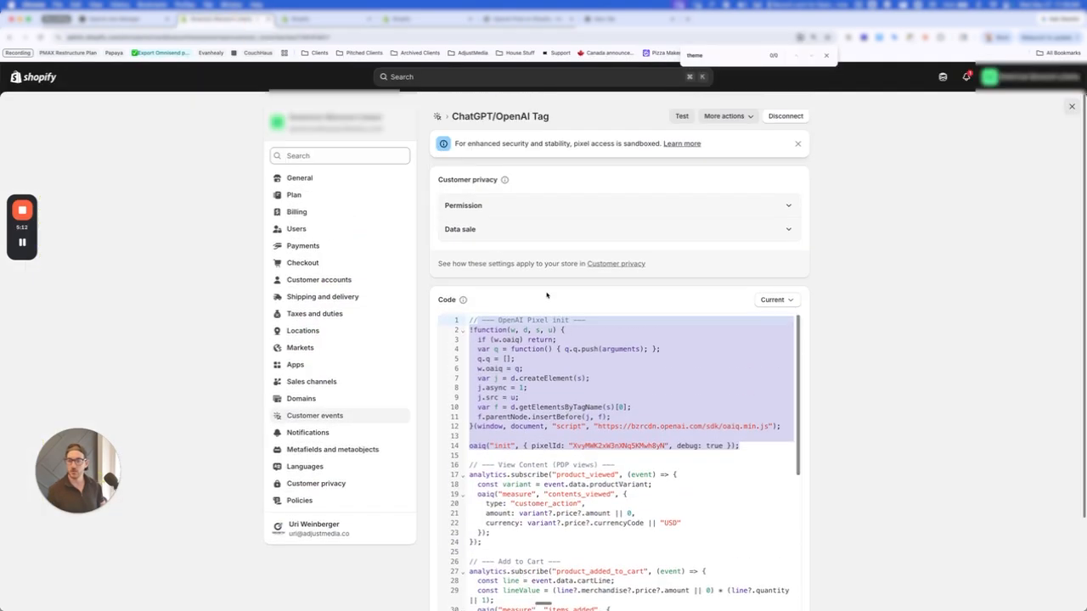
{"action": "type", "text": "//<script>   !function(w, d, s, u) {     if (w.oaiq) return;     var q = function() {       q.q.push(arguments);     };     q.q = [];     w.oaiq = q;     var j = d.createElement(s);     j.async = 1;     j.src = u;     var f = d.getElementsByTagName(s)[0];     f.parentNode.insertBefore(j, f);   }(window, document, \"script\", \"https://bzrcdn.openai.com/sdk/oaiq.min.js\");    oaiq(\"init\", {     pixelId: \"XvyMWK2xW3nXNq5KMwh8yN\",     debug: true   }); </script>"}
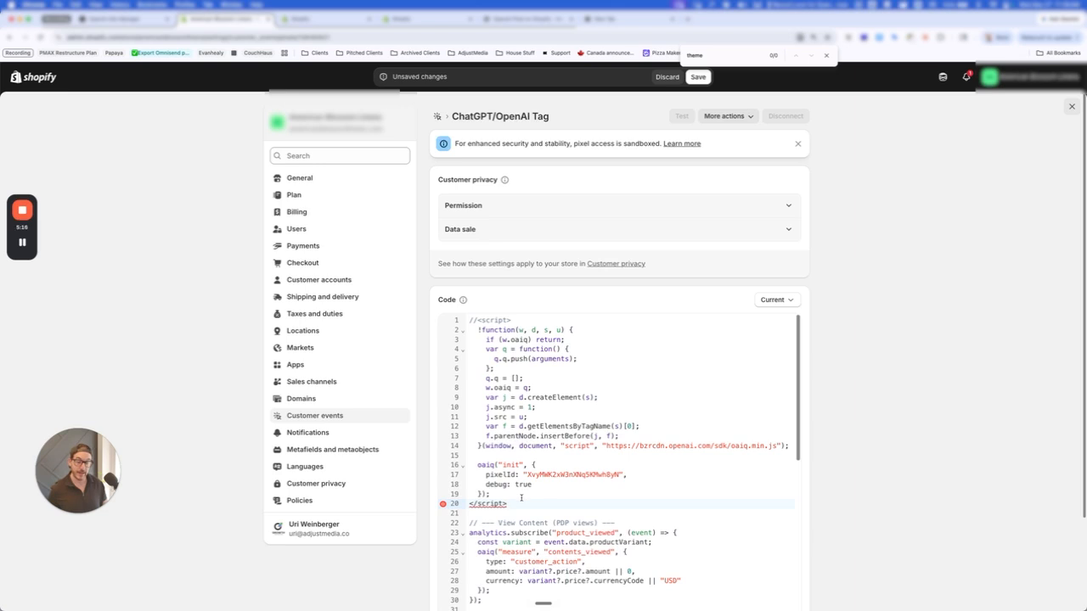
Delete the closing </script> tag after the init call and the //<script> line at the start of the pasted code
{"action": "left_click_drag", "start_coordinate": [516, 502], "coordinate": [455, 504]}
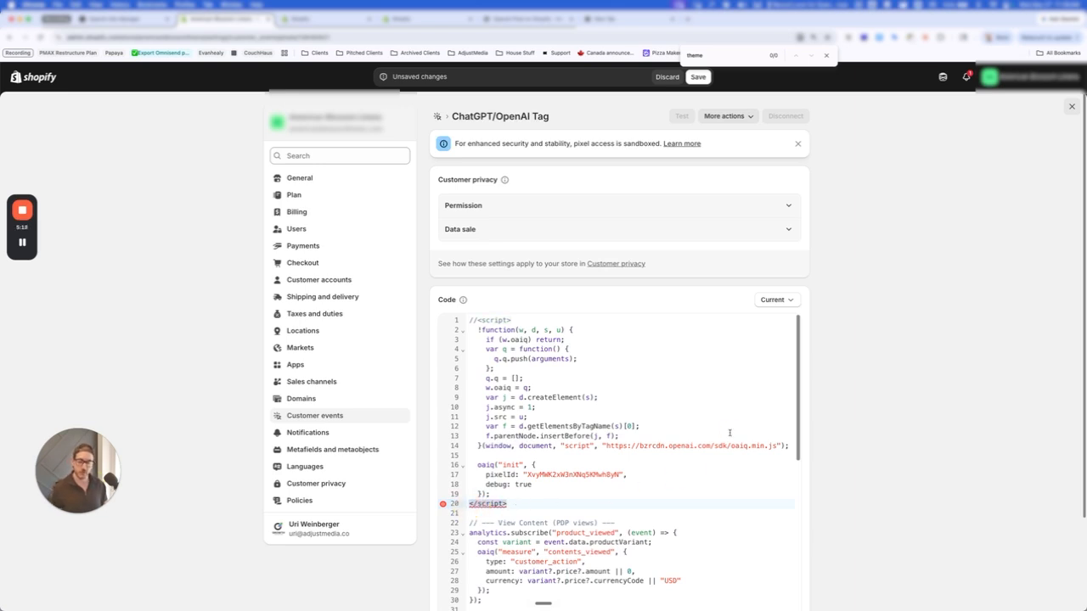
{"action": "key", "text": "BackSpace"}
{"action": "key", "text": "BackSpace"}
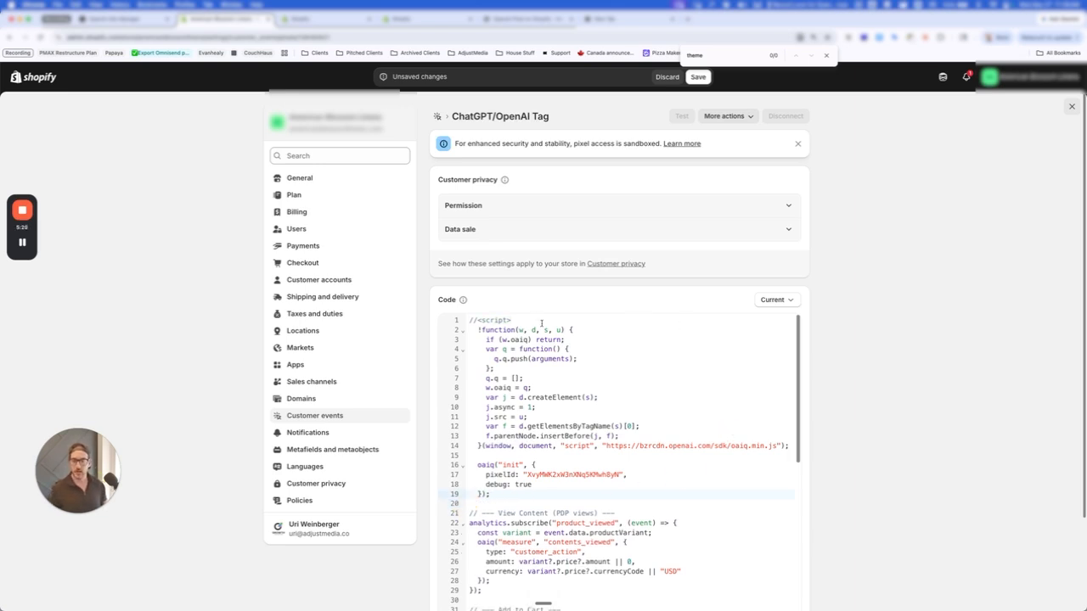
{"action": "left_click_drag", "start_coordinate": [527, 316], "coordinate": [465, 325]}
{"action": "left_click", "coordinate": [539, 320]}
{"action": "key", "text": "BackSpace"}
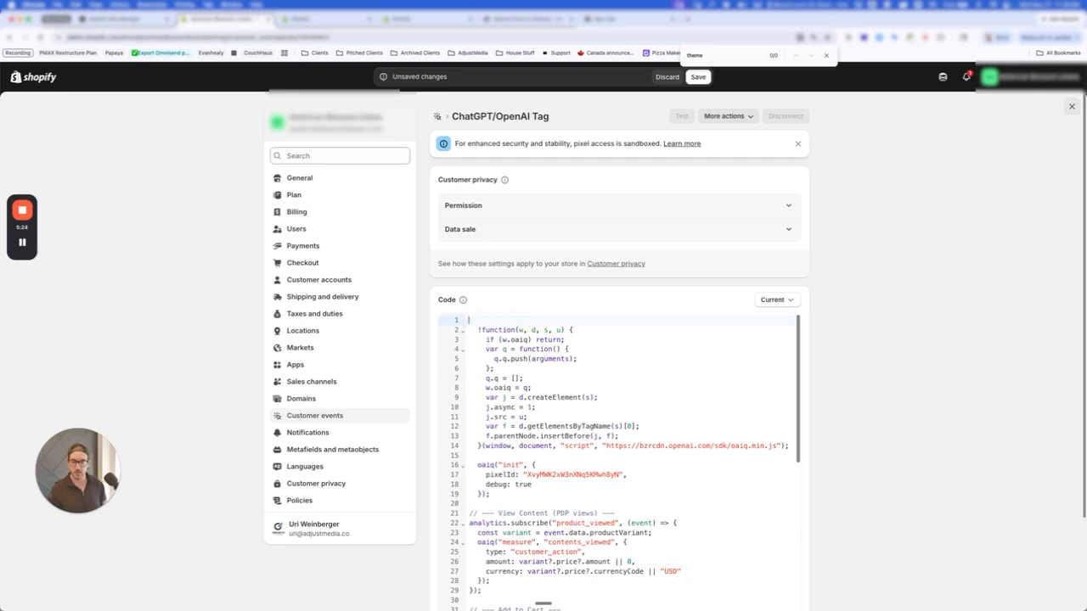
Check the pasted init call's pixelId line and the View Content block's product_viewed subscription in the pixel code
{"action": "left_click", "coordinate": [538, 477]}
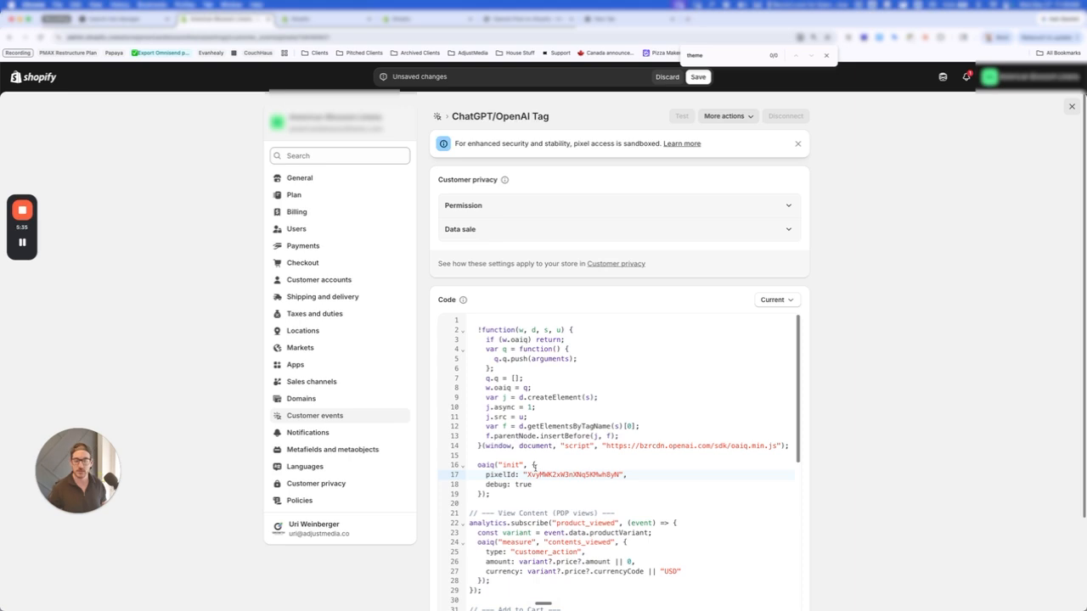
{"action": "scroll", "coordinate": [534, 465], "scroll_direction": "down", "scroll_amount": 2}
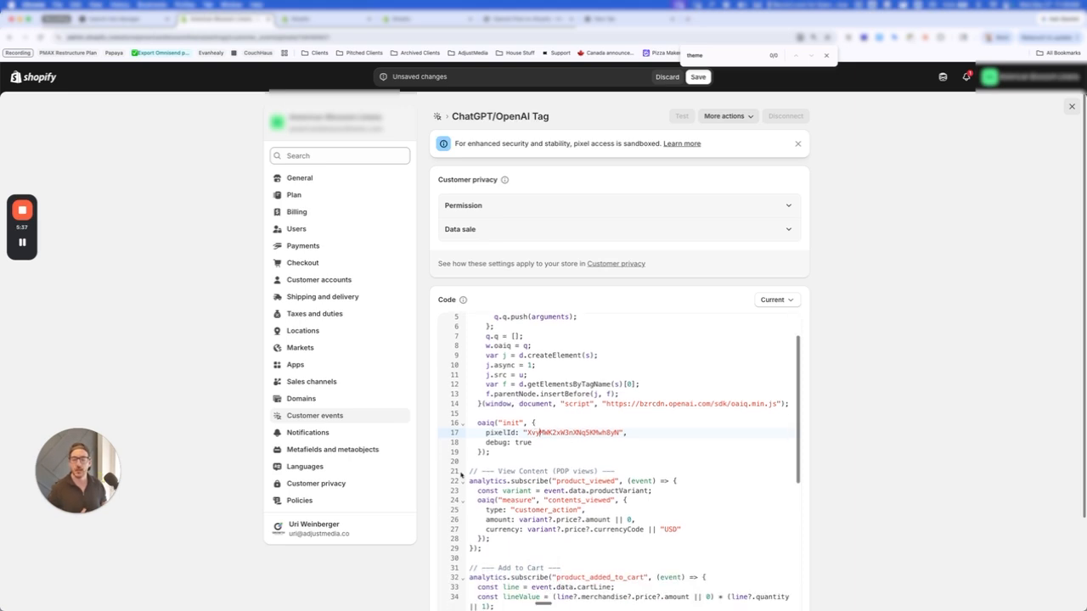
{"action": "left_click_drag", "start_coordinate": [461, 474], "coordinate": [685, 538]}
{"action": "left_click", "coordinate": [516, 474]}
{"action": "left_click_drag", "start_coordinate": [498, 476], "coordinate": [613, 474]}
{"action": "double_click", "coordinate": [614, 475]}
{"action": "left_click", "coordinate": [579, 476]}
{"action": "left_click", "coordinate": [635, 473]}
{"action": "scroll", "coordinate": [571, 480], "scroll_direction": "down", "scroll_amount": 1}
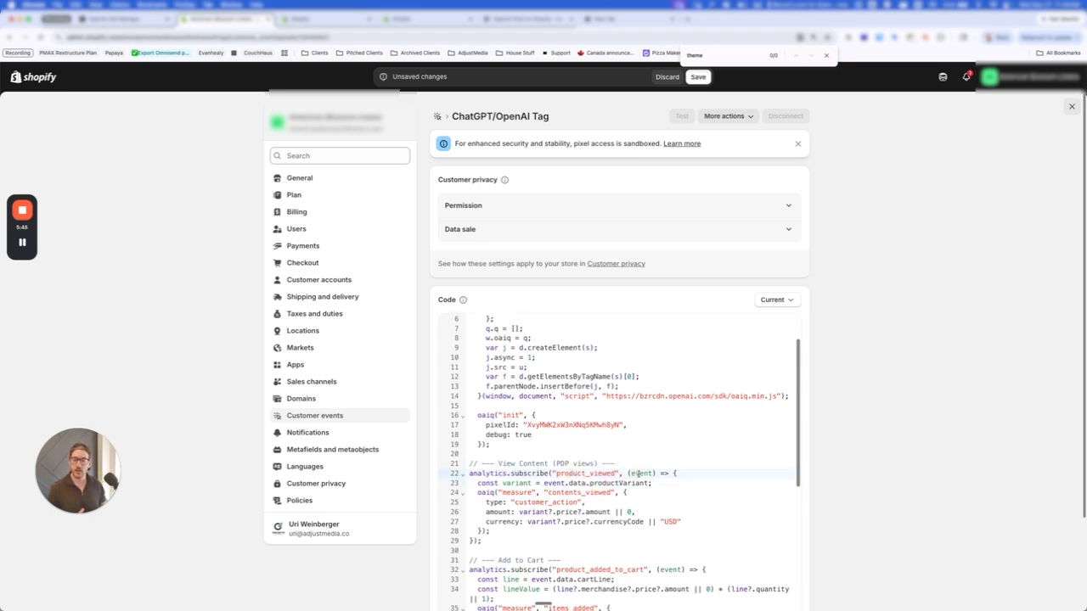
Check the contents_viewed event name, amount and USD currency fallback in the View Content measure call
{"action": "left_click_drag", "start_coordinate": [557, 484], "coordinate": [592, 484]}
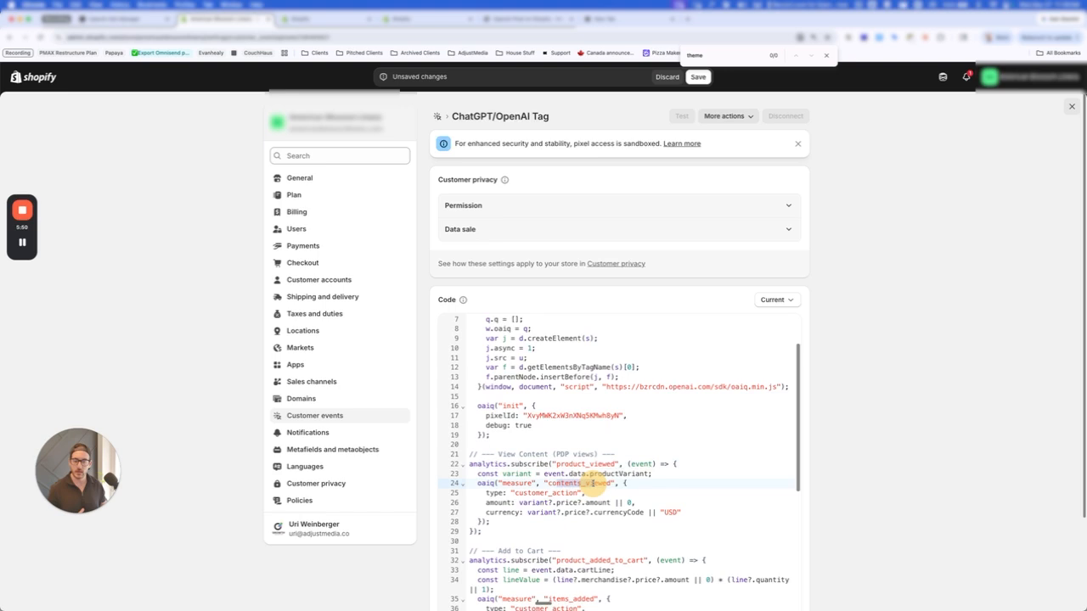
{"action": "scroll", "coordinate": [601, 472], "scroll_direction": "down", "scroll_amount": 3}
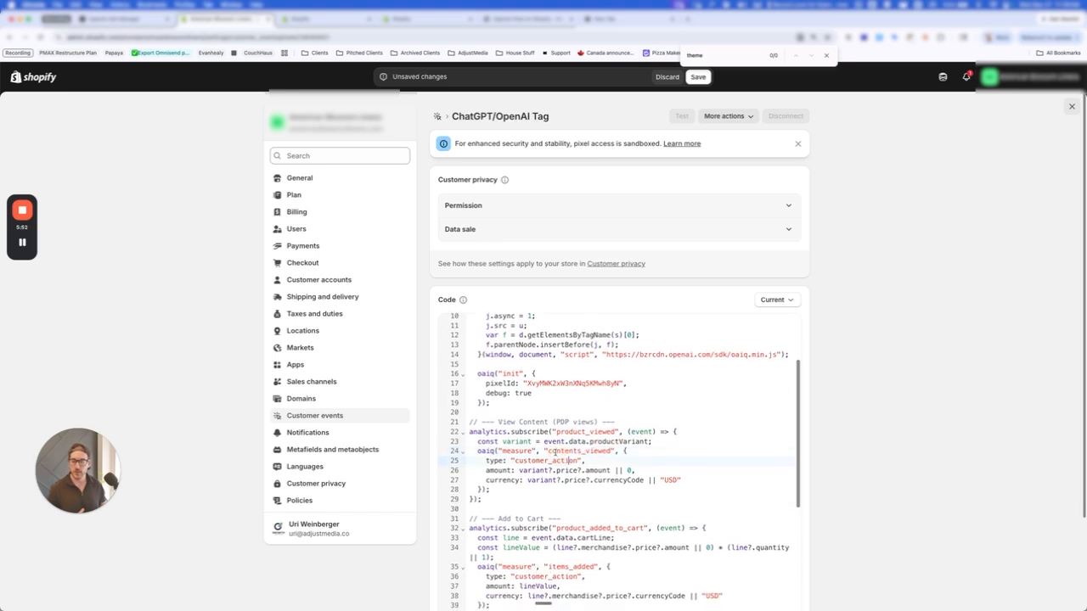
{"action": "left_click_drag", "start_coordinate": [549, 451], "coordinate": [614, 451]}
{"action": "scroll", "coordinate": [603, 455], "scroll_direction": "down", "scroll_amount": 1}
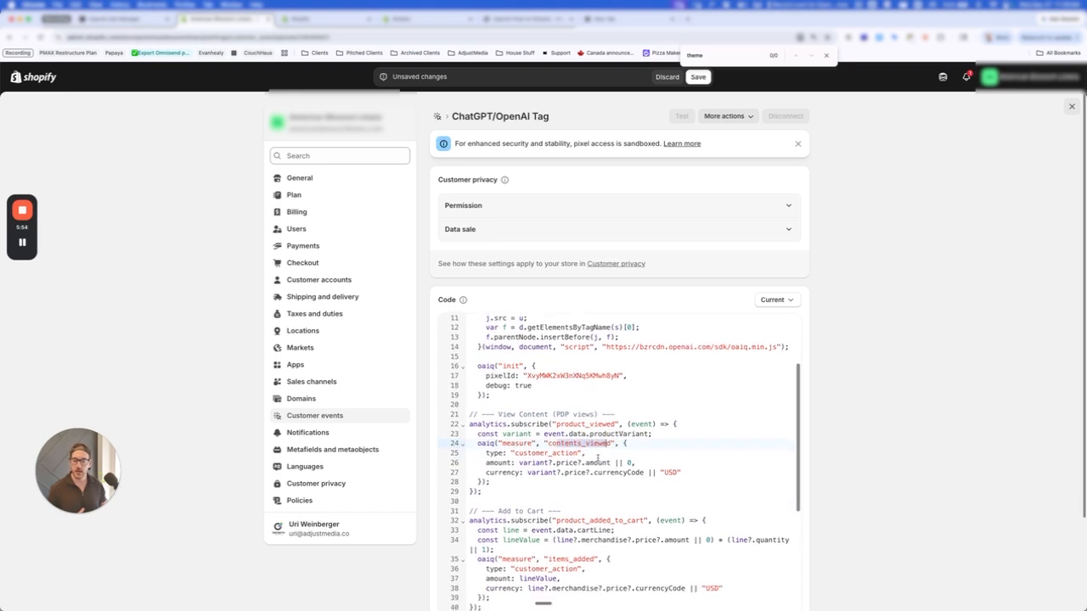
{"action": "left_click", "coordinate": [681, 473]}
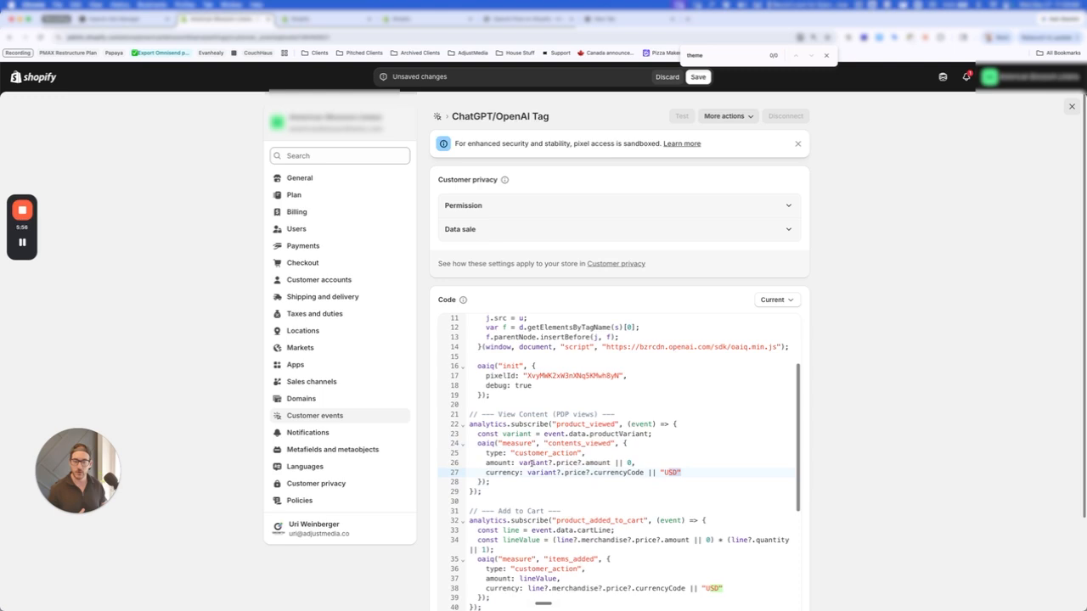
{"action": "left_click_drag", "start_coordinate": [520, 463], "coordinate": [604, 466]}
Skim the Add to Cart, Initiate Checkout and Order Created blocks and select all event code back to the View Content comment
{"action": "scroll", "coordinate": [605, 465], "scroll_direction": "down", "scroll_amount": 3}
{"action": "left_click_drag", "start_coordinate": [486, 457], "coordinate": [561, 459]}
{"action": "scroll", "coordinate": [561, 459], "scroll_direction": "down", "scroll_amount": 6}
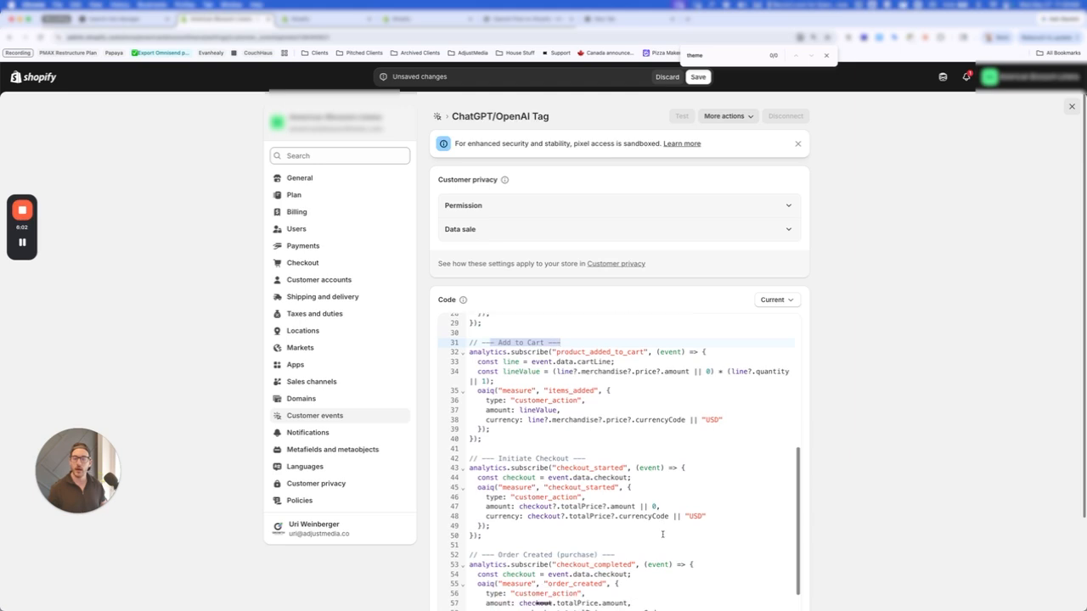
{"action": "scroll", "coordinate": [659, 533], "scroll_direction": "down", "scroll_amount": 1}
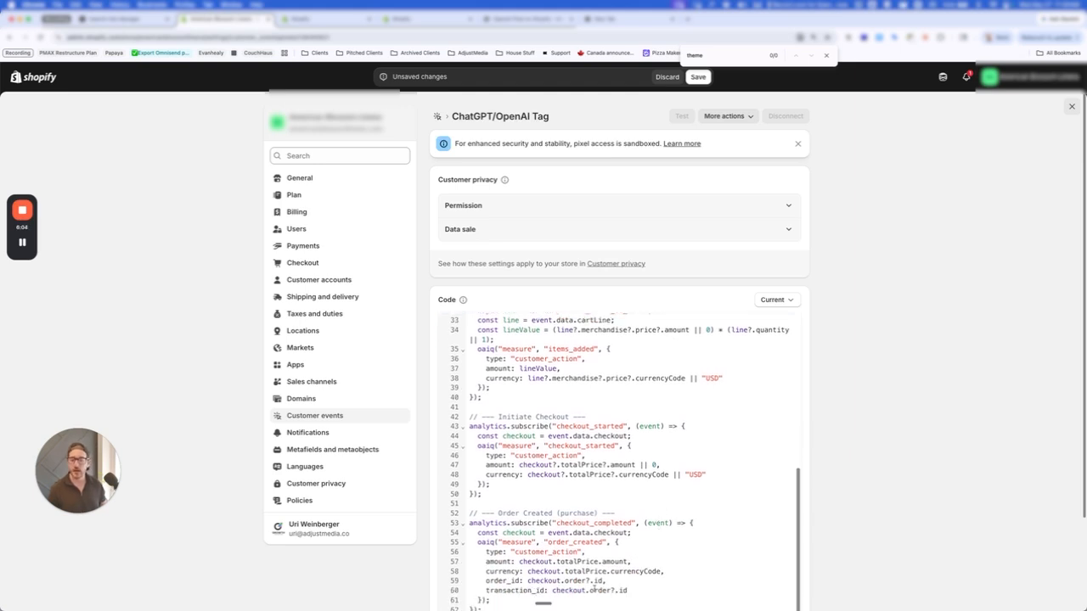
{"action": "left_click_drag", "start_coordinate": [497, 607], "coordinate": [472, 372]}
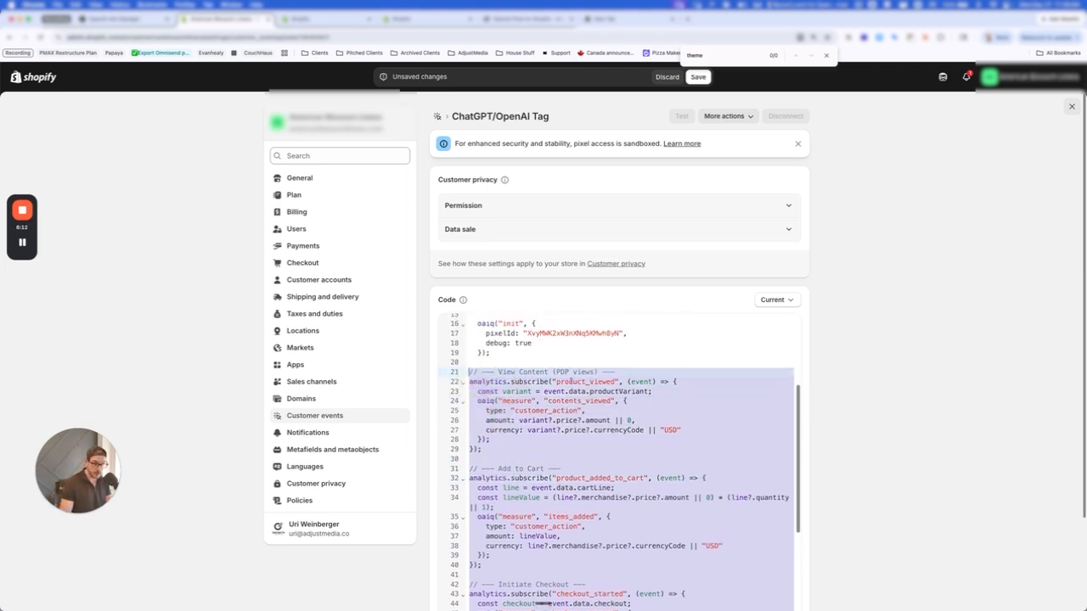
Review the View Content comment and the Add to Cart block from its product_added_to_cart subscription through its currency line
{"action": "left_click", "coordinate": [527, 381]}
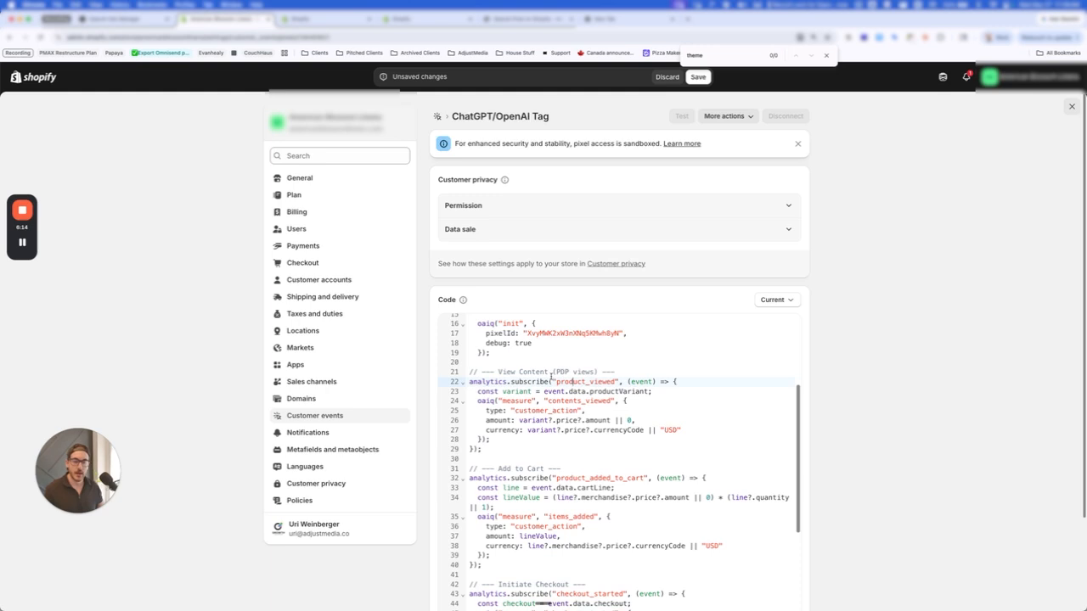
{"action": "left_click_drag", "start_coordinate": [519, 372], "coordinate": [584, 374]}
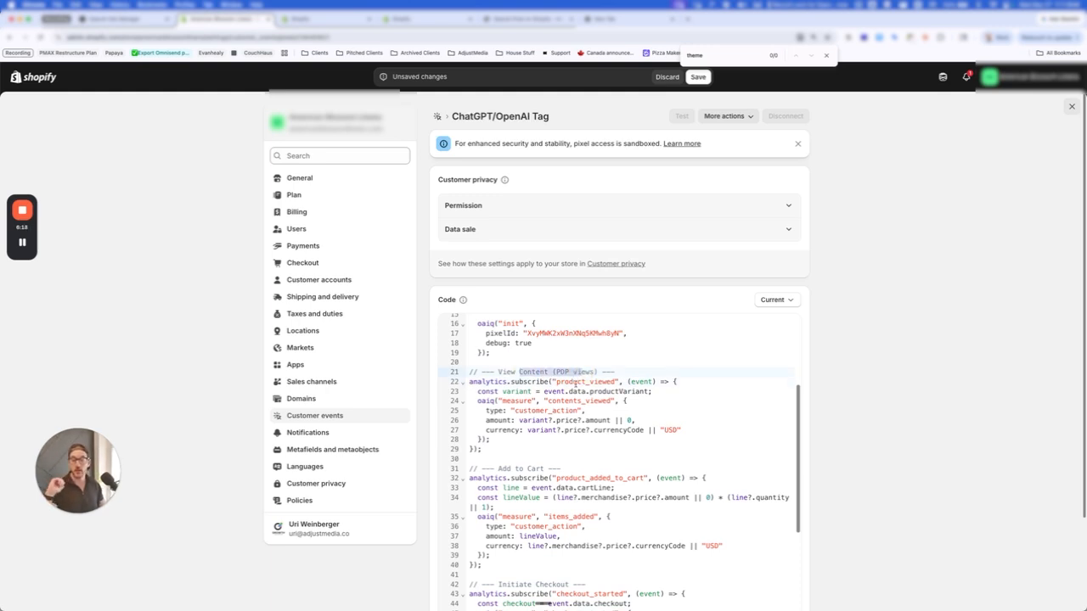
{"action": "scroll", "coordinate": [575, 385], "scroll_direction": "down", "scroll_amount": 2}
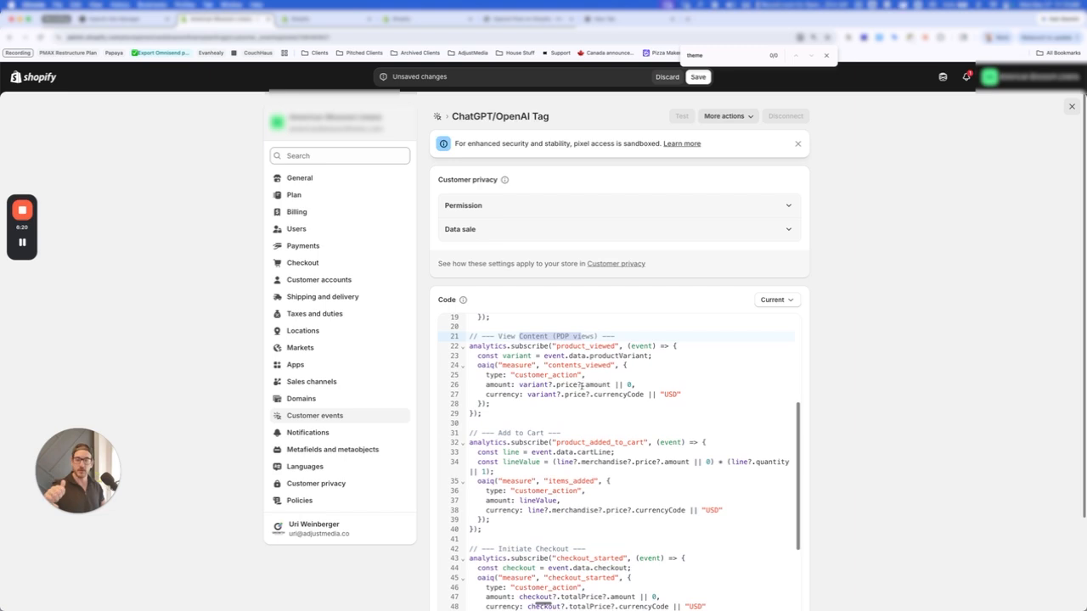
{"action": "scroll", "coordinate": [581, 384], "scroll_direction": "down", "scroll_amount": 2}
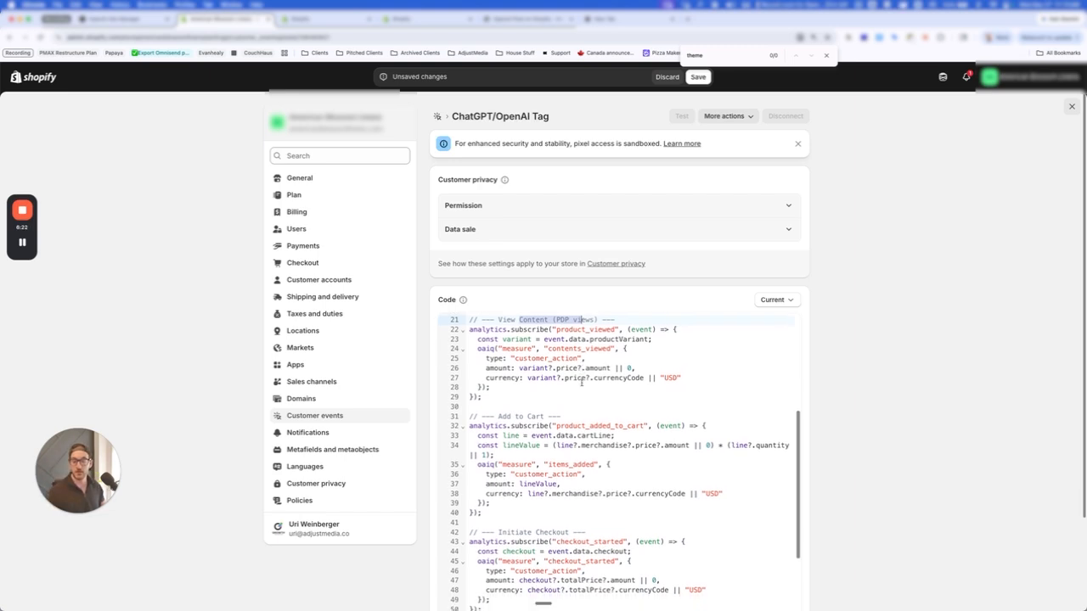
{"action": "scroll", "coordinate": [512, 379], "scroll_direction": "down", "scroll_amount": 2}
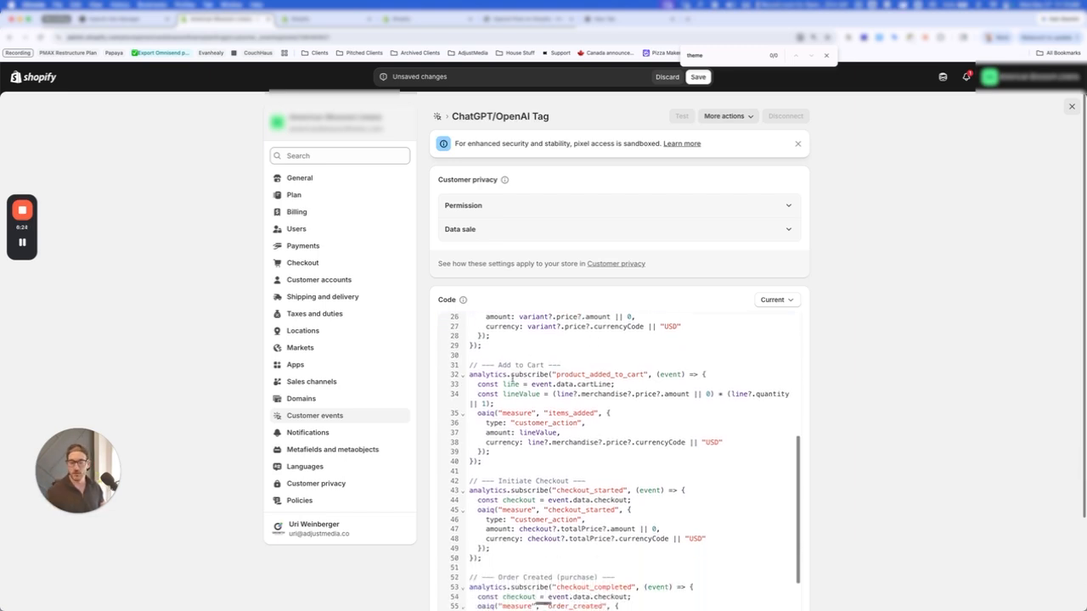
{"action": "left_click", "coordinate": [558, 367]}
{"action": "scroll", "coordinate": [603, 380], "scroll_direction": "down", "scroll_amount": 2}
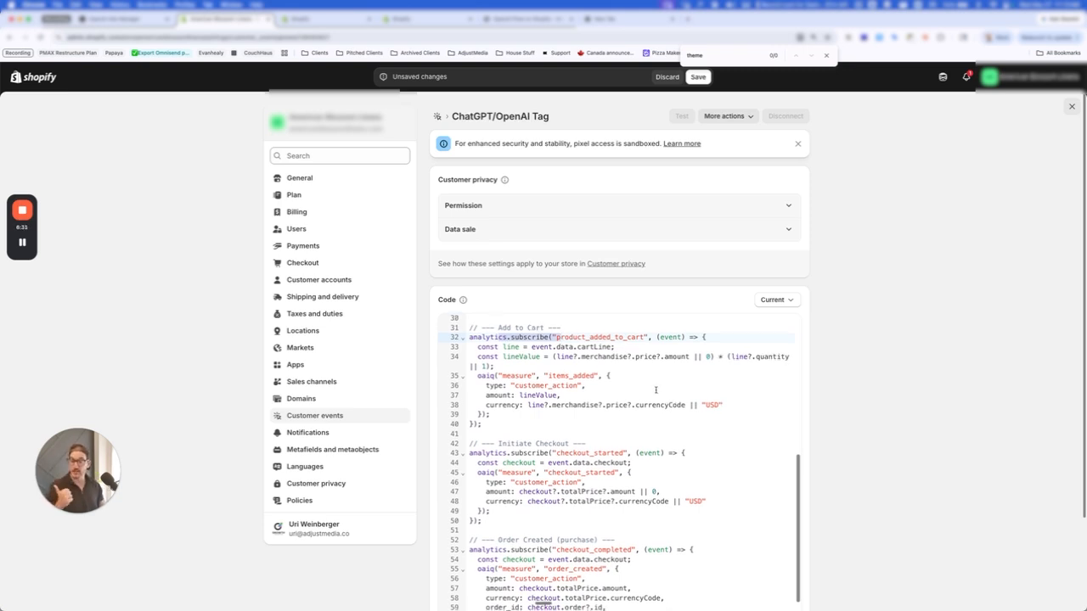
{"action": "left_click_drag", "start_coordinate": [491, 405], "coordinate": [704, 406]}
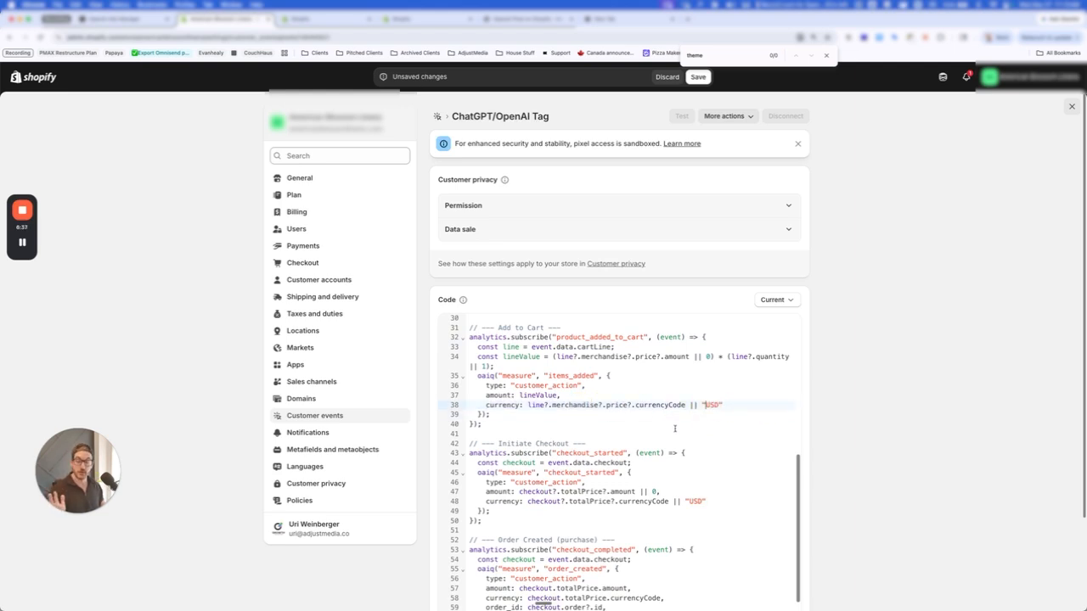
Review the Initiate Checkout block and the Order Created (purchase) block at the end of the pixel code
{"action": "scroll", "coordinate": [676, 429], "scroll_direction": "down", "scroll_amount": 3}
{"action": "left_click_drag", "start_coordinate": [469, 418], "coordinate": [753, 485]}
{"action": "scroll", "coordinate": [666, 445], "scroll_direction": "up", "scroll_amount": 2}
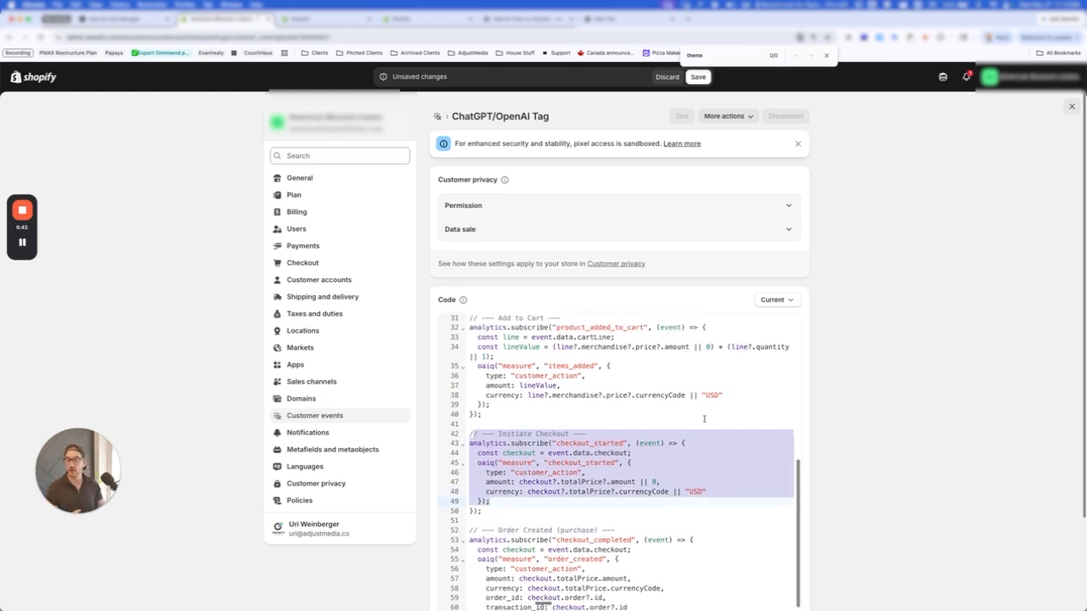
{"action": "scroll", "coordinate": [552, 438], "scroll_direction": "down", "scroll_amount": 5}
{"action": "left_click_drag", "start_coordinate": [493, 411], "coordinate": [583, 411]}
{"action": "left_click", "coordinate": [490, 401]}
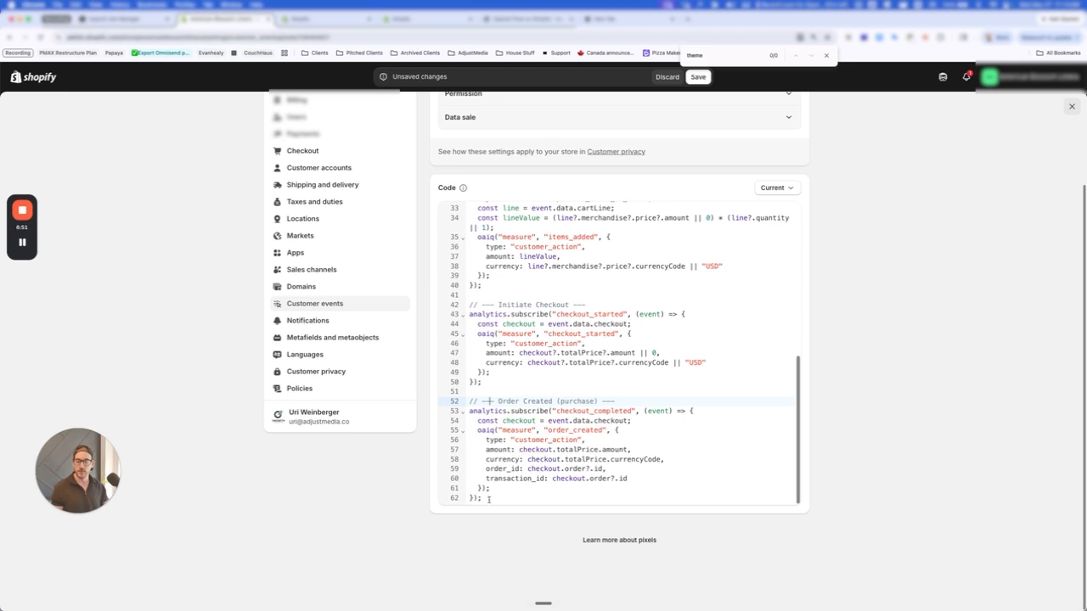
Select all four event blocks again, and recheck the USD fallback and contents_viewed name in the View Content block
{"action": "left_click_drag", "start_coordinate": [489, 500], "coordinate": [459, 304]}
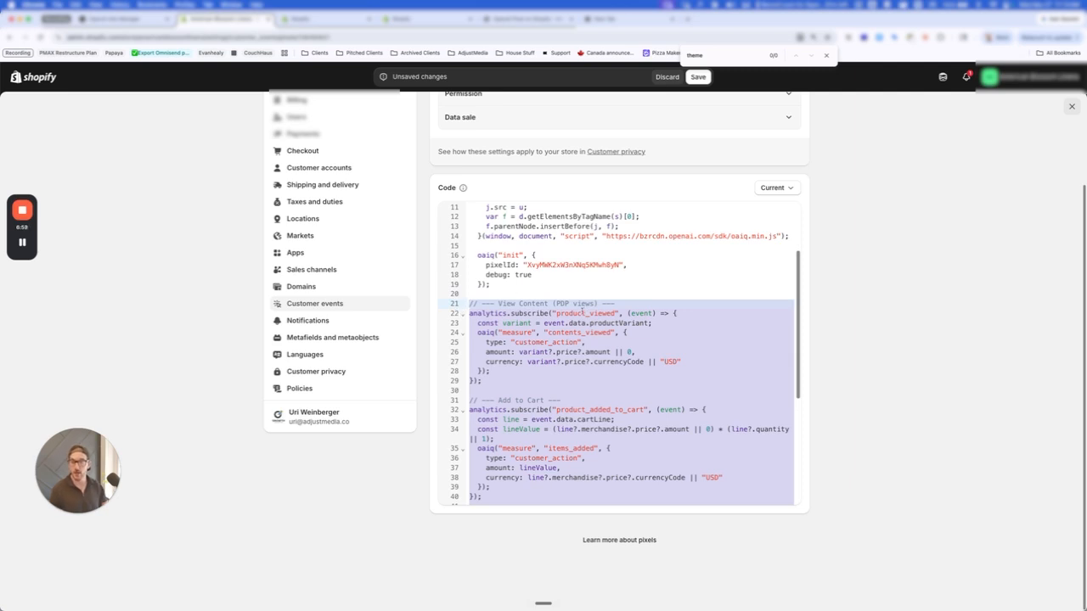
{"action": "scroll", "coordinate": [583, 310], "scroll_direction": "down", "scroll_amount": 2}
{"action": "left_click", "coordinate": [680, 338]}
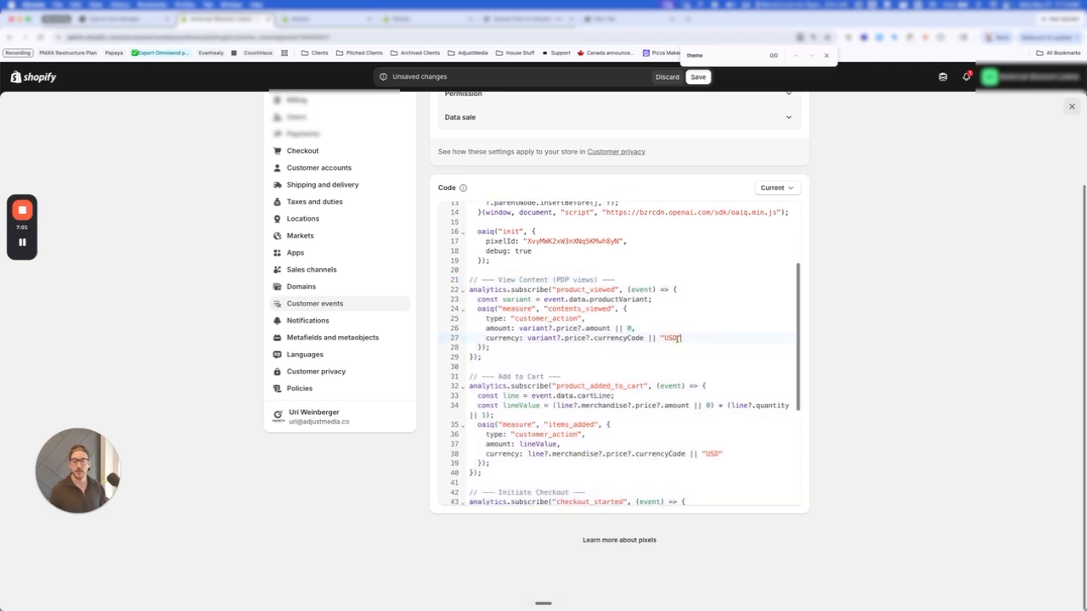
{"action": "double_click", "coordinate": [671, 338]}
{"action": "left_click_drag", "start_coordinate": [547, 311], "coordinate": [611, 311]}
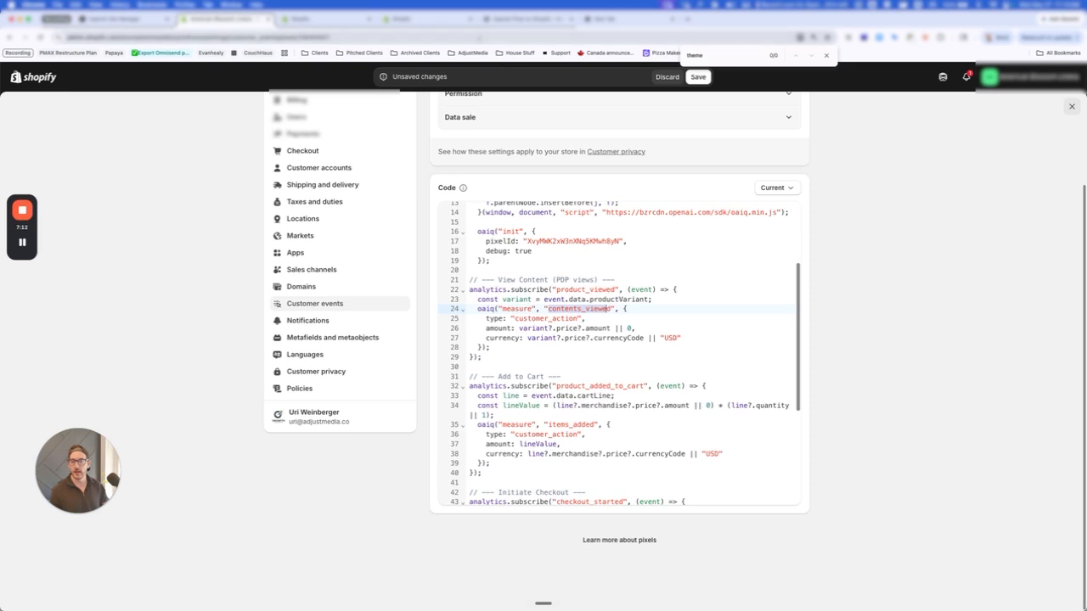
Switch to Ads Manager and examine the Conversion Events list for the event names used in the pixel code
{"action": "left_click", "coordinate": [126, 19]}
{"action": "left_click", "coordinate": [335, 167]}
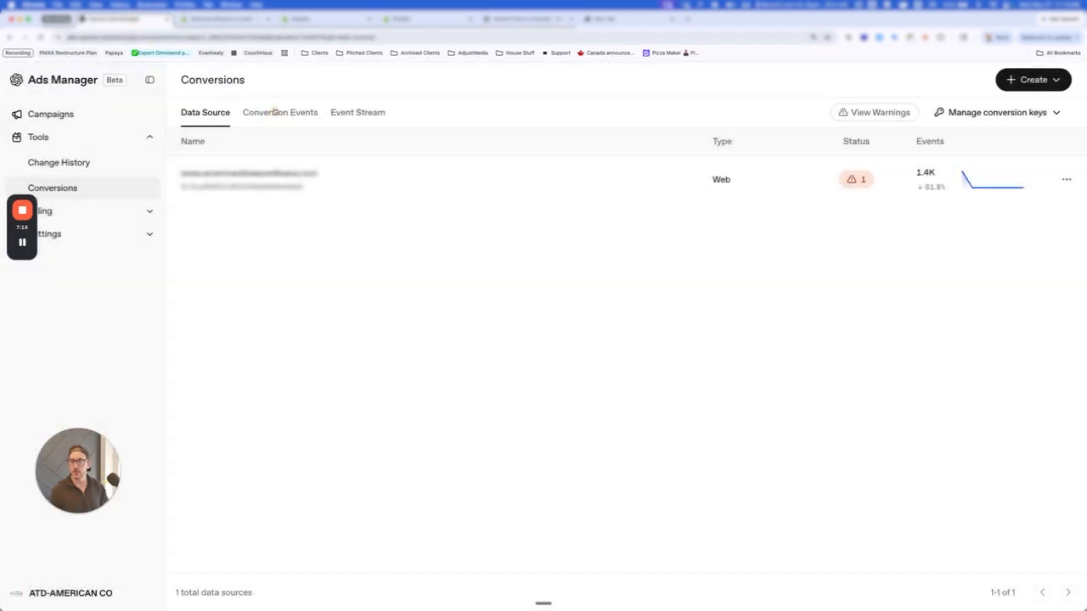
{"action": "left_click", "coordinate": [279, 112]}
{"action": "left_click_drag", "start_coordinate": [183, 223], "coordinate": [224, 221]}
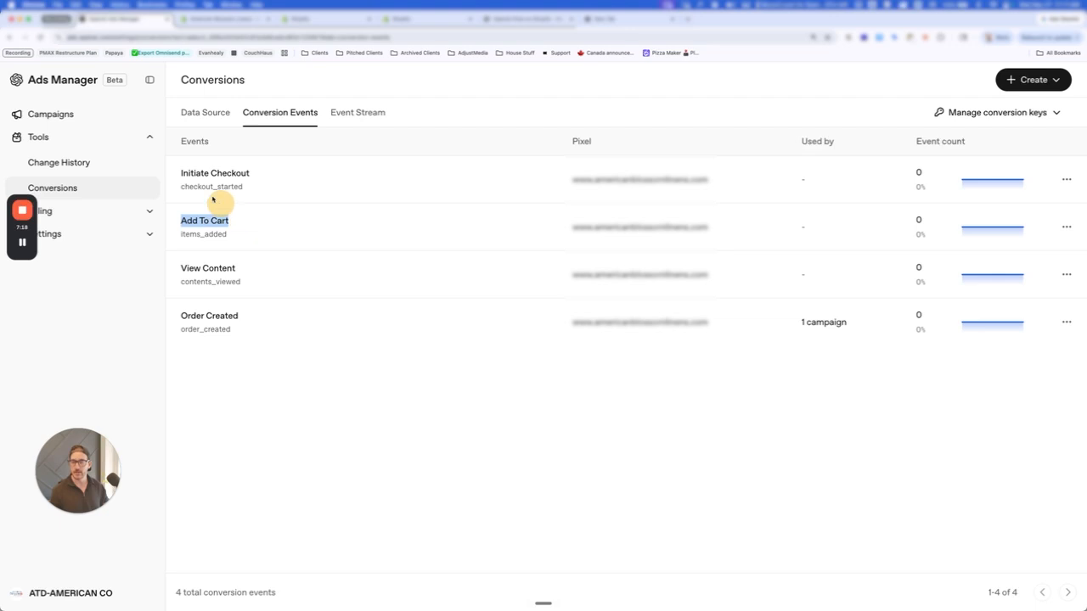
{"action": "left_click_drag", "start_coordinate": [182, 173], "coordinate": [288, 287]}
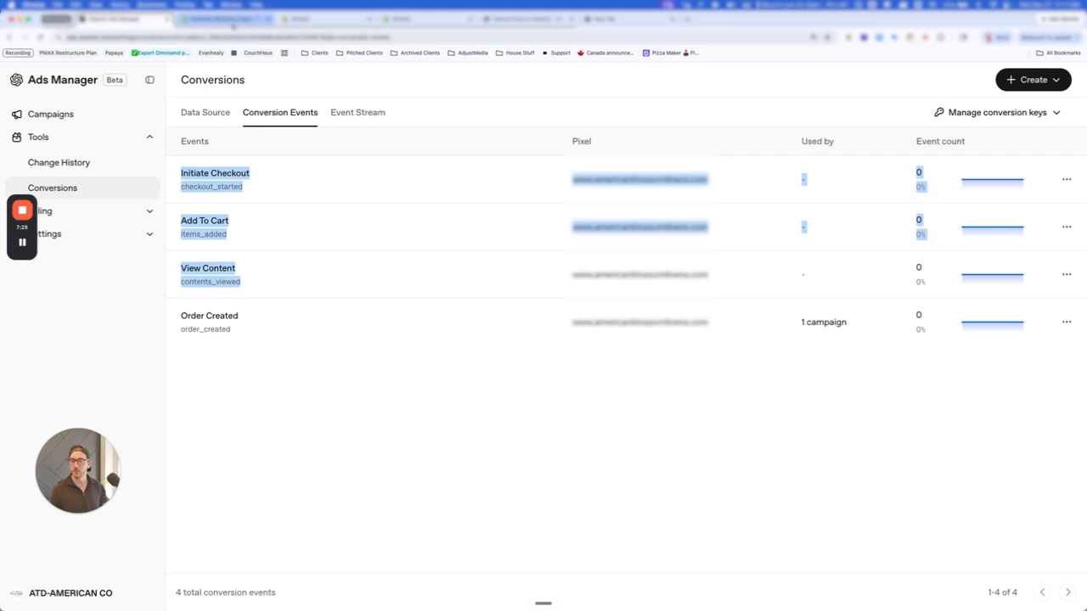
Return to the ChatGPT/OpenAI Tag pixel in Shopify and discard its unsaved code changes
{"action": "left_click", "coordinate": [232, 25]}
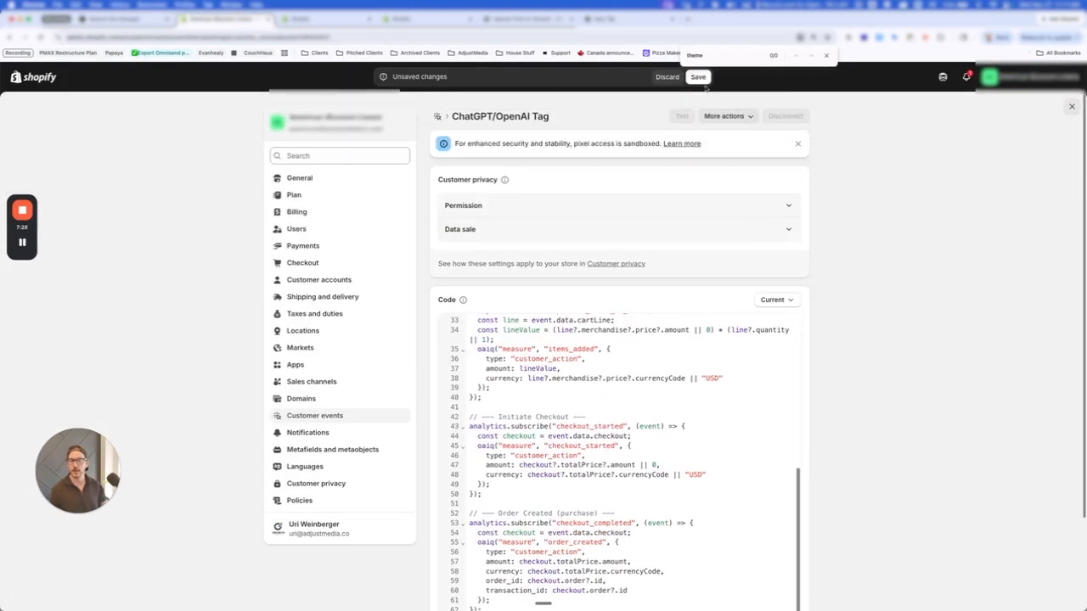
{"action": "left_click", "coordinate": [668, 77]}
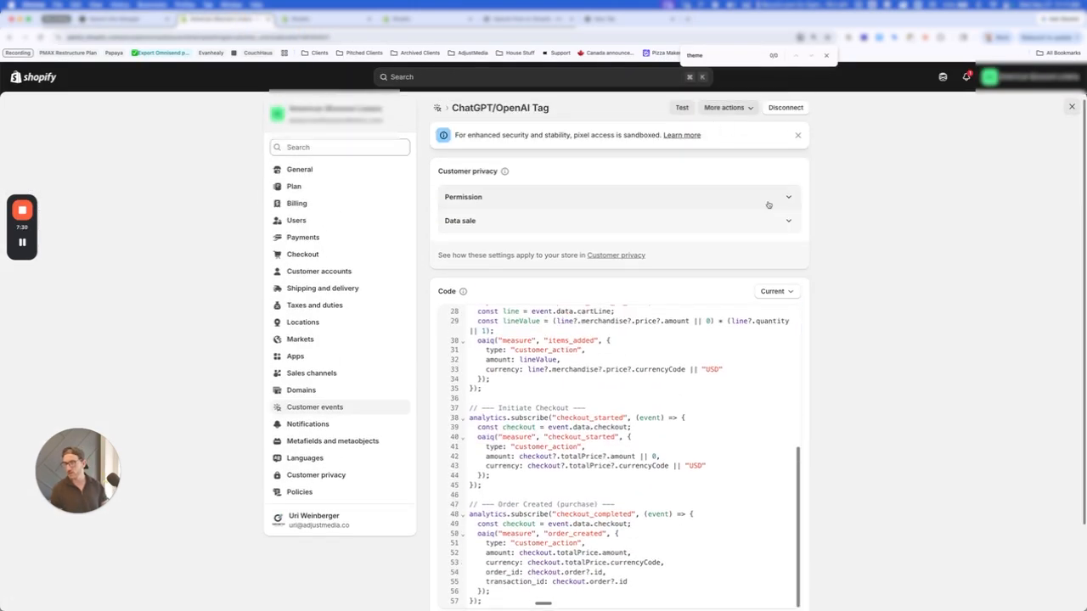
{"action": "scroll", "coordinate": [763, 254], "scroll_direction": "up", "scroll_amount": 1}
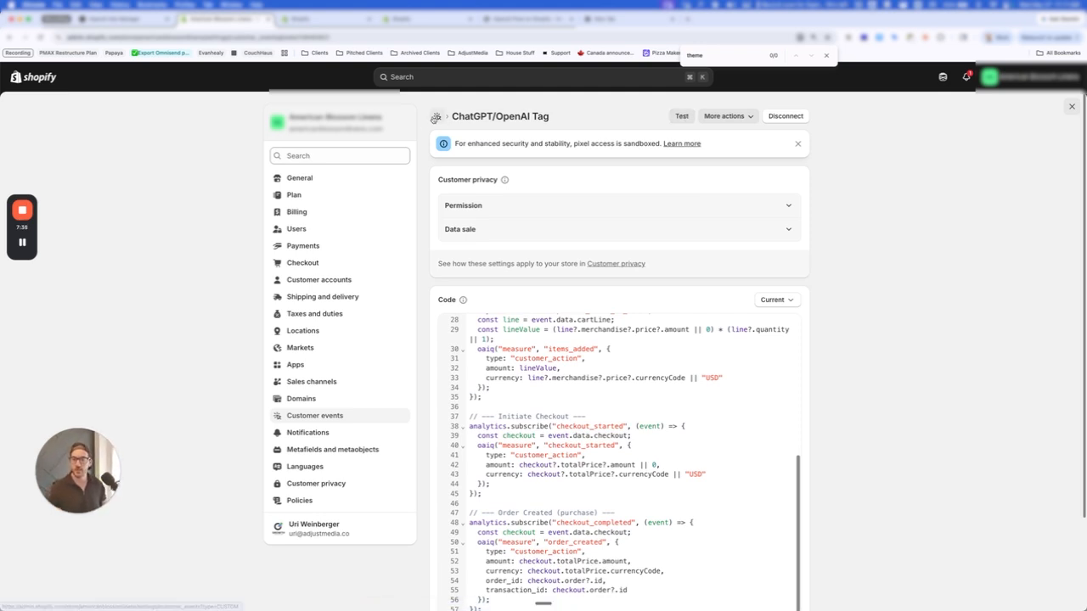
Start a test of the ChatGPT/OpenAI Tag pixel on the storefront and check the Pixel helper's tag status and events received
{"action": "left_click_drag", "start_coordinate": [444, 116], "coordinate": [572, 118]}
{"action": "left_click", "coordinate": [682, 117]}
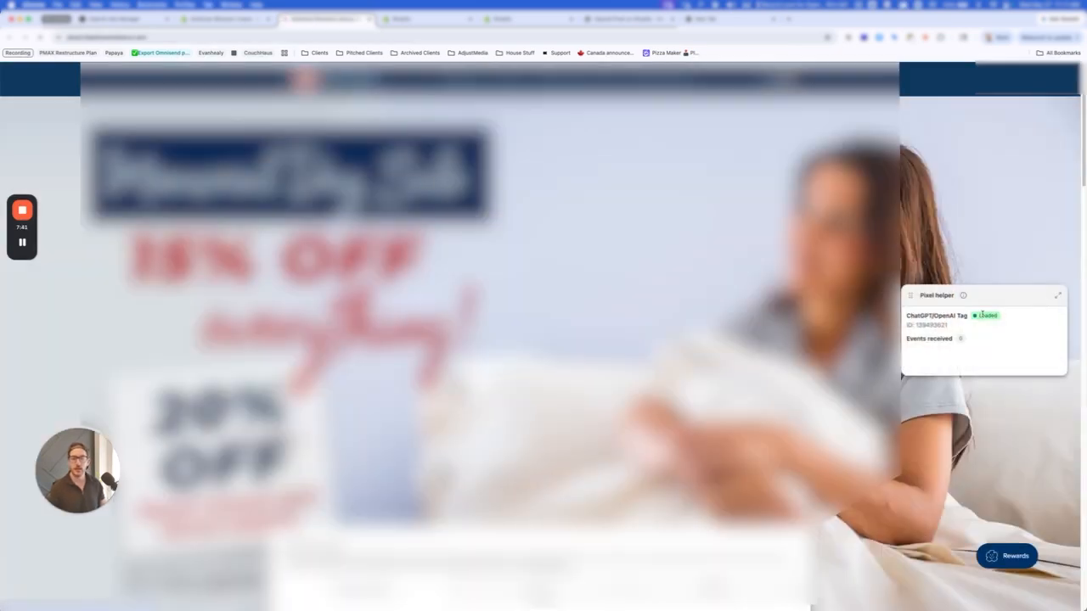
{"action": "left_click_drag", "start_coordinate": [924, 317], "coordinate": [907, 338]}
{"action": "left_click", "coordinate": [976, 316]}
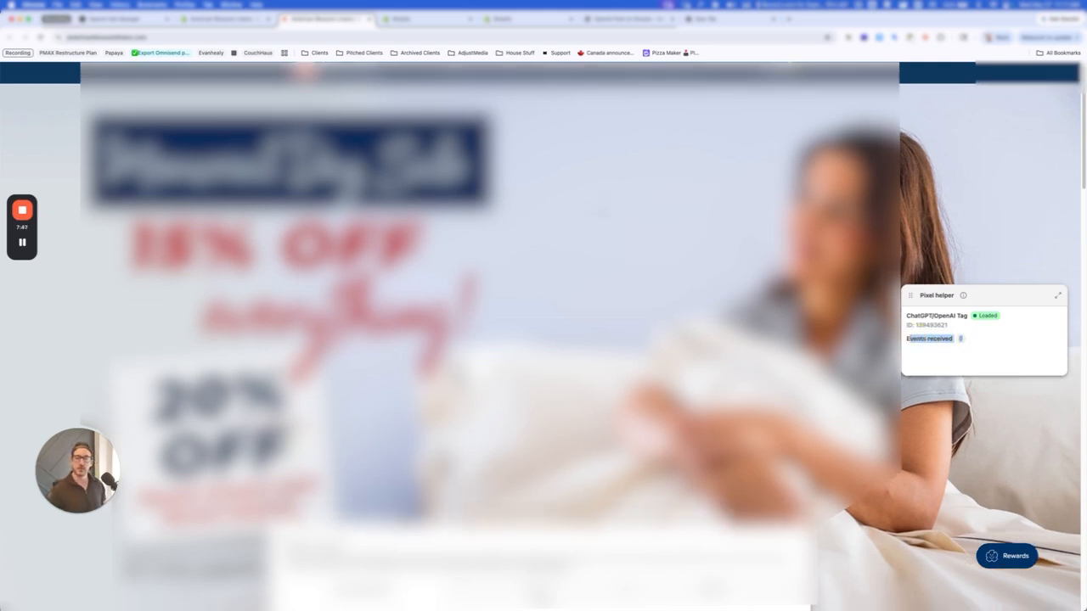
Open the sheet sets collection on the storefront and view the Natural Colored Cotton Bed Sheet Set product page
{"action": "mouse_move", "coordinate": [467, 81]}
{"action": "left_click", "coordinate": [470, 105]}
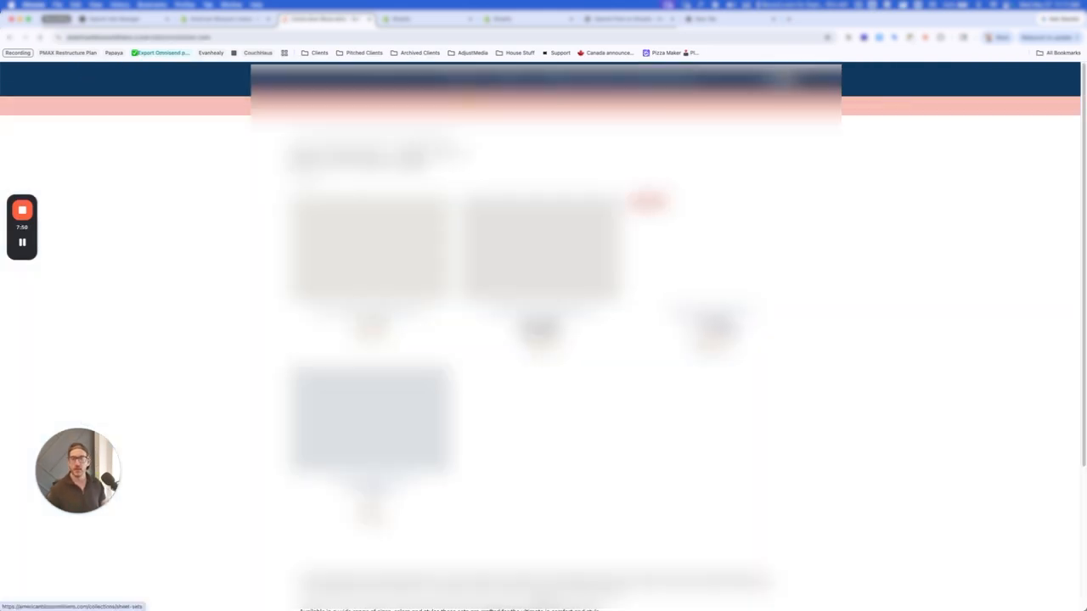
{"action": "left_click", "coordinate": [382, 248]}
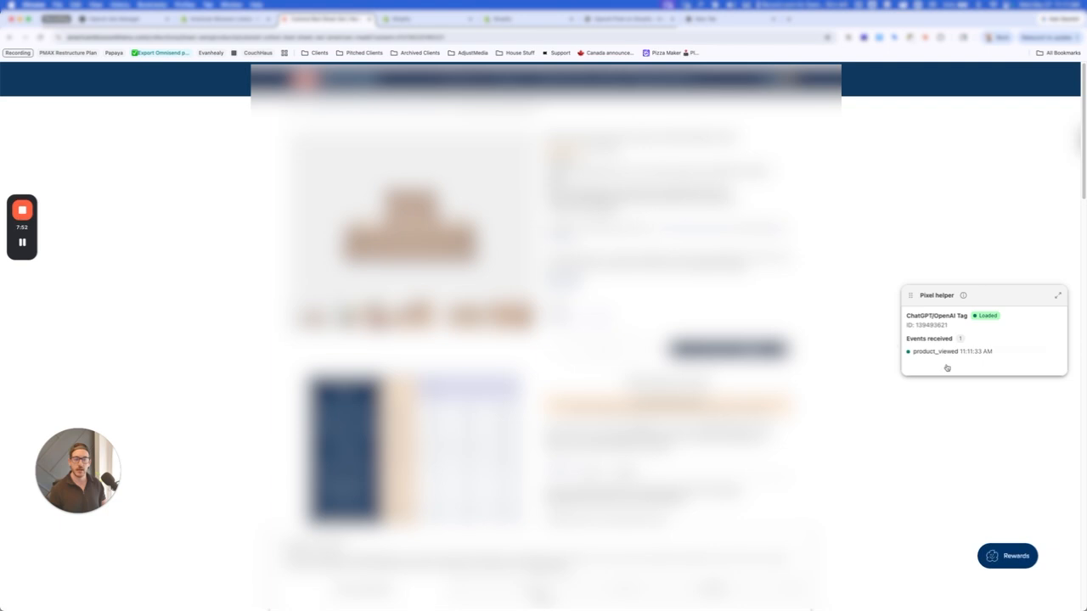
Expand the product_viewed event in the Pixel helper, show its received data and examine the product variant details
{"action": "left_click", "coordinate": [946, 352]}
{"action": "left_click", "coordinate": [984, 371]}
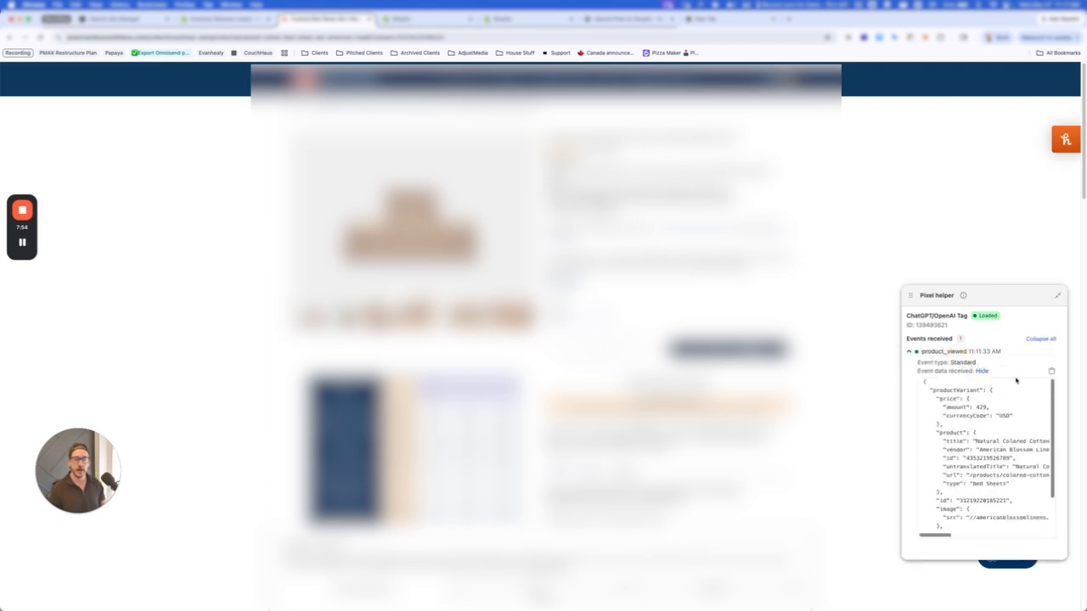
{"action": "left_click", "coordinate": [960, 355]}
{"action": "left_click", "coordinate": [959, 355]}
{"action": "scroll", "coordinate": [985, 442], "scroll_direction": "down", "scroll_amount": 5}
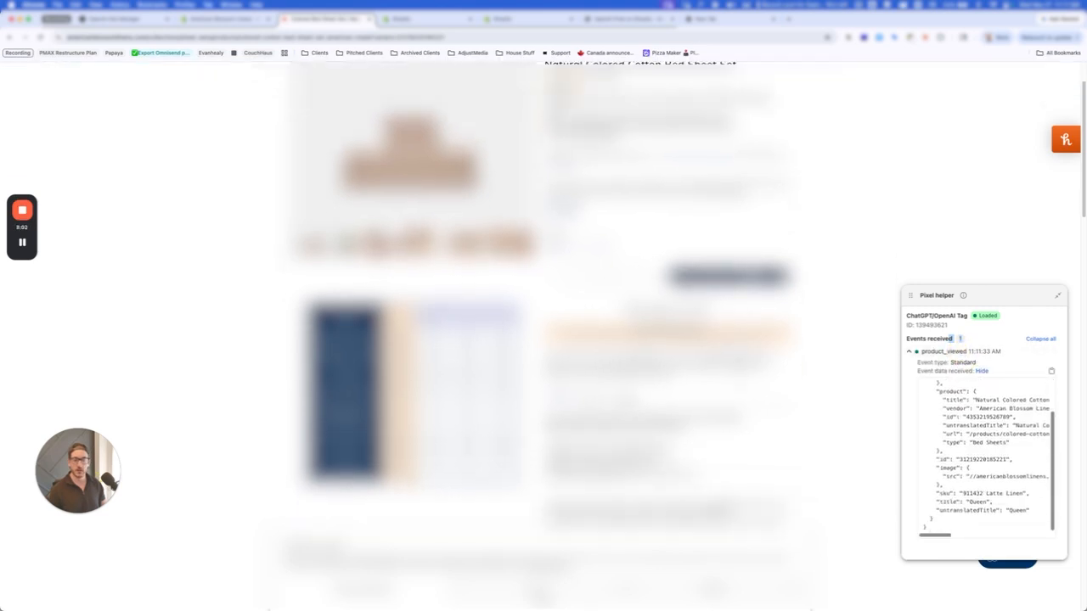
{"action": "scroll", "coordinate": [953, 338], "scroll_direction": "up", "scroll_amount": 3}
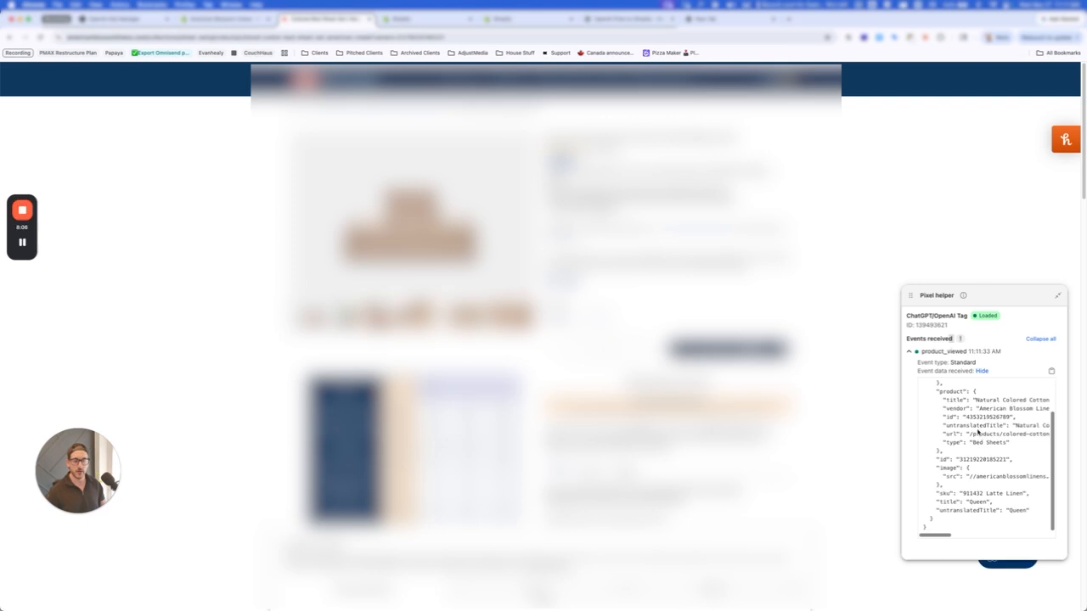
Examine the price and product ID in the product_viewed event's received data
{"action": "scroll", "coordinate": [981, 416], "scroll_direction": "up", "scroll_amount": 2}
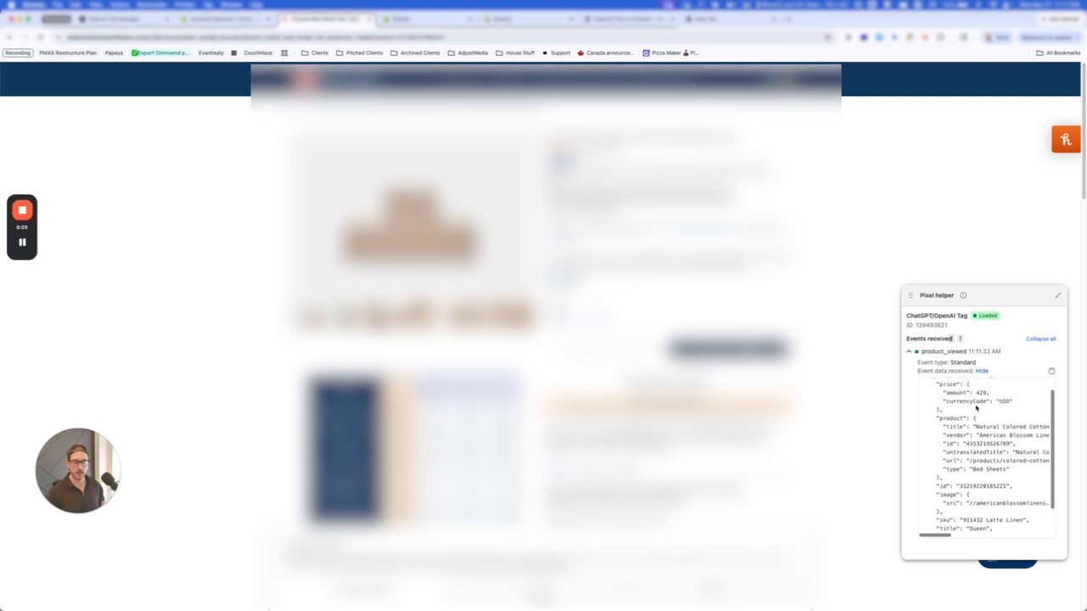
{"action": "left_click_drag", "start_coordinate": [980, 394], "coordinate": [991, 443]}
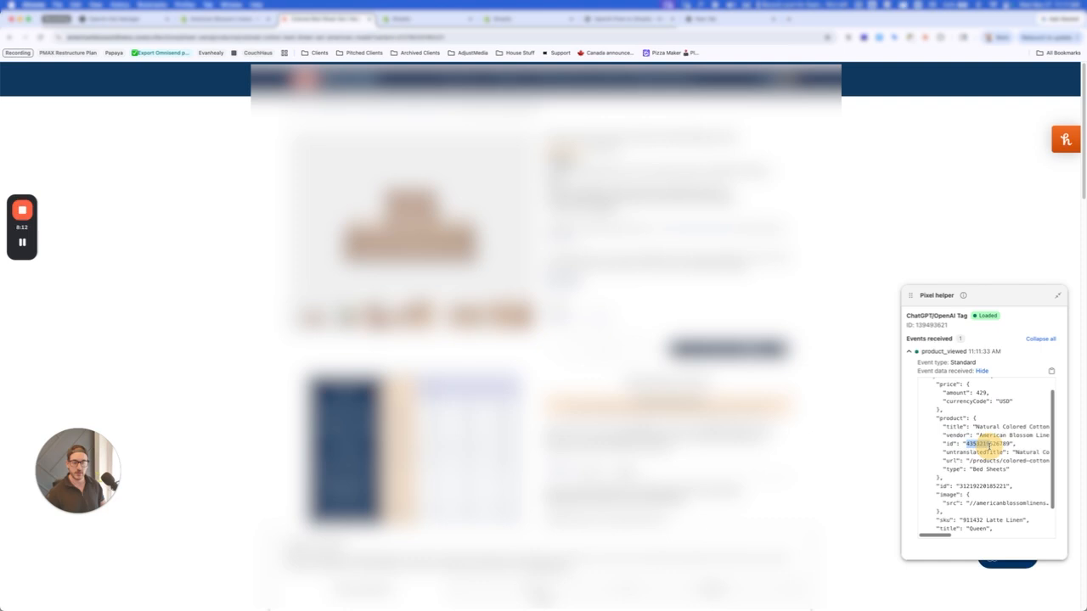
{"action": "scroll", "coordinate": [981, 442], "scroll_direction": "down", "scroll_amount": 1}
Add the bed sheet set to the cart and examine the product_added_to_cart event's received data in the Pixel helper, then minimize the helper
{"action": "left_click", "coordinate": [730, 350]}
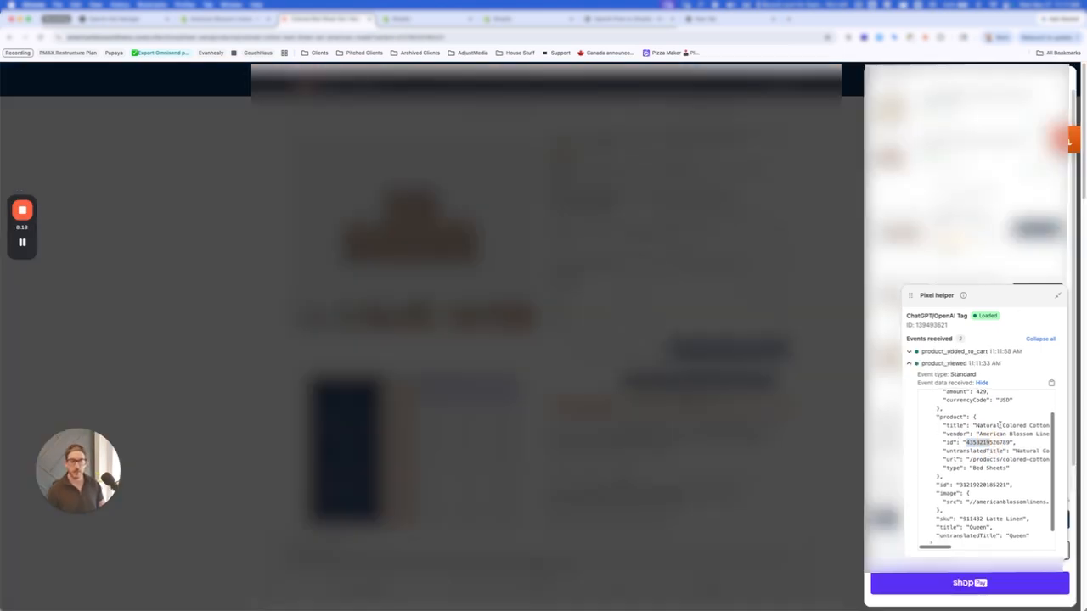
{"action": "left_click", "coordinate": [922, 364]}
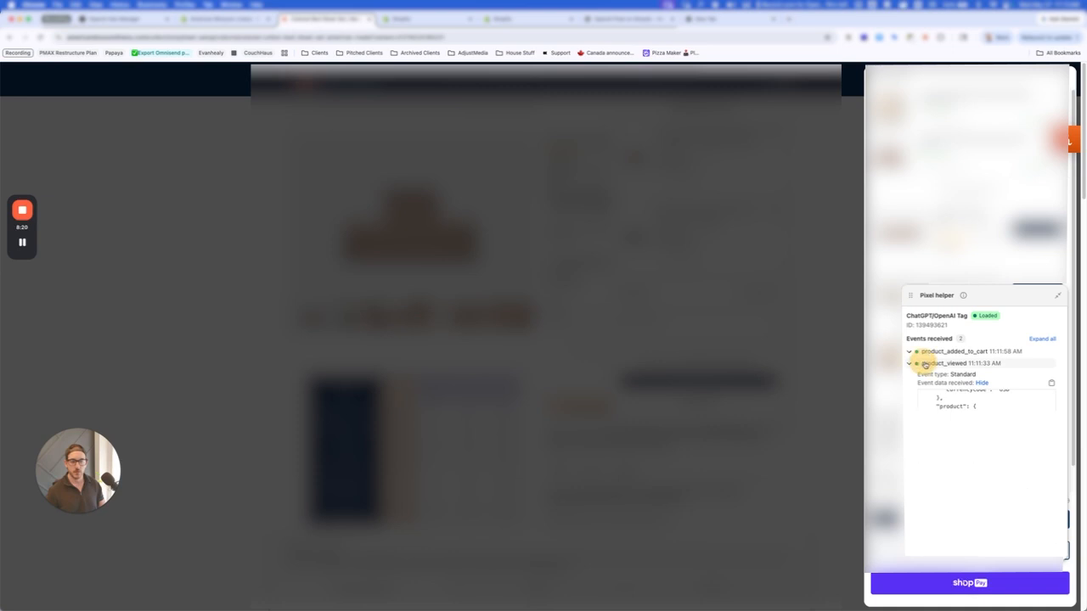
{"action": "left_click", "coordinate": [924, 353]}
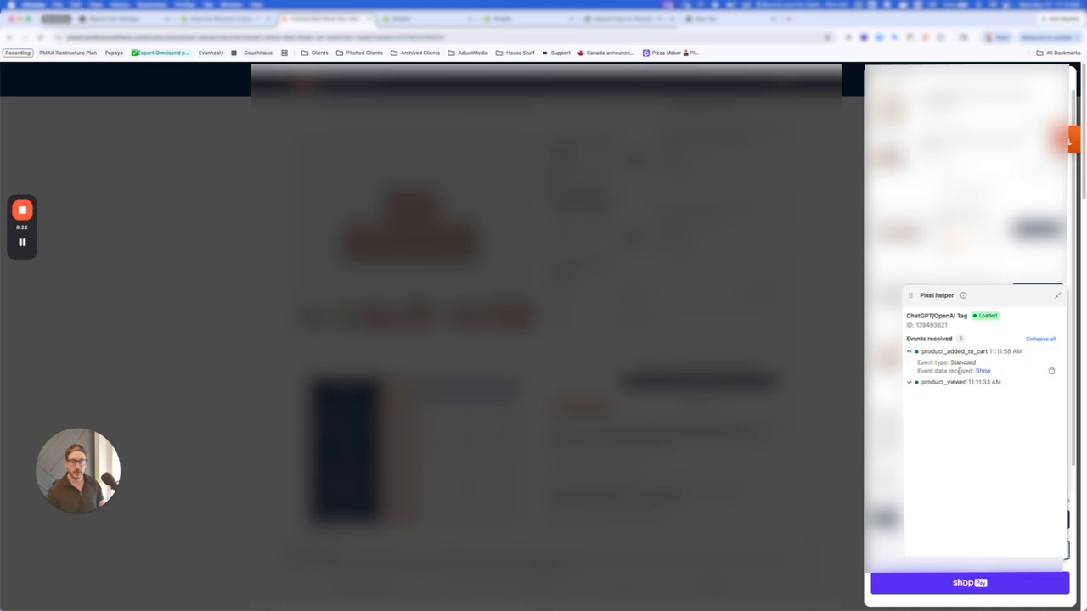
{"action": "left_click", "coordinate": [981, 371]}
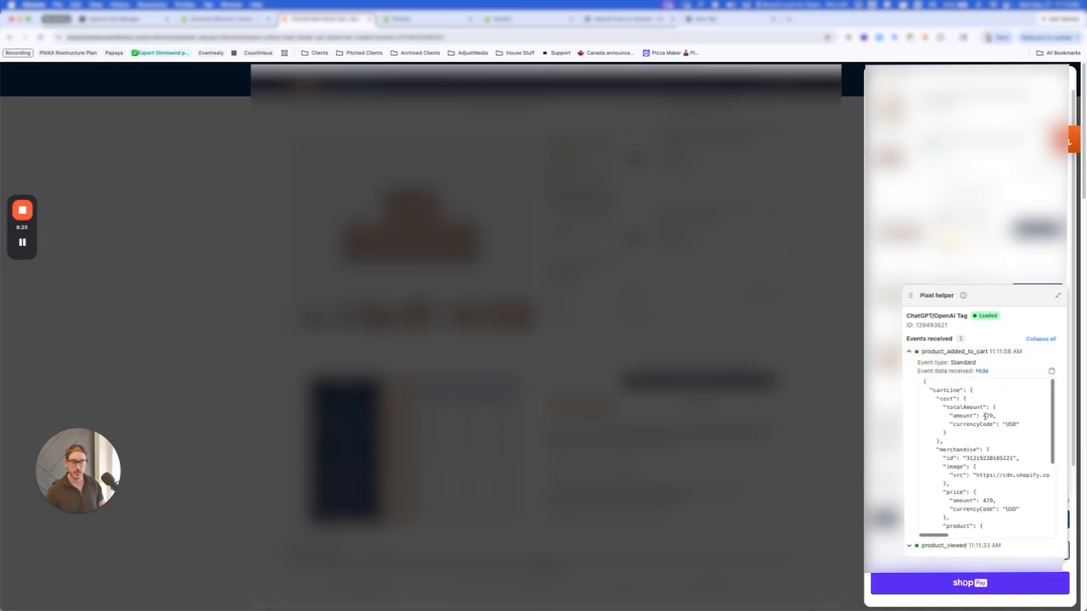
{"action": "scroll", "coordinate": [985, 416], "scroll_direction": "down", "scroll_amount": 5}
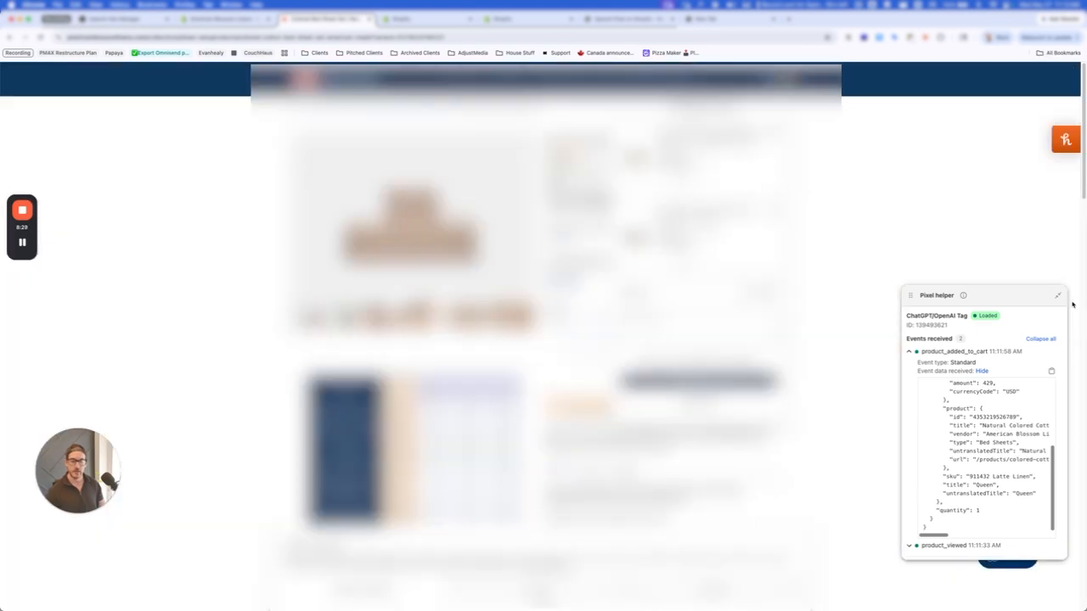
{"action": "left_click", "coordinate": [1058, 296]}
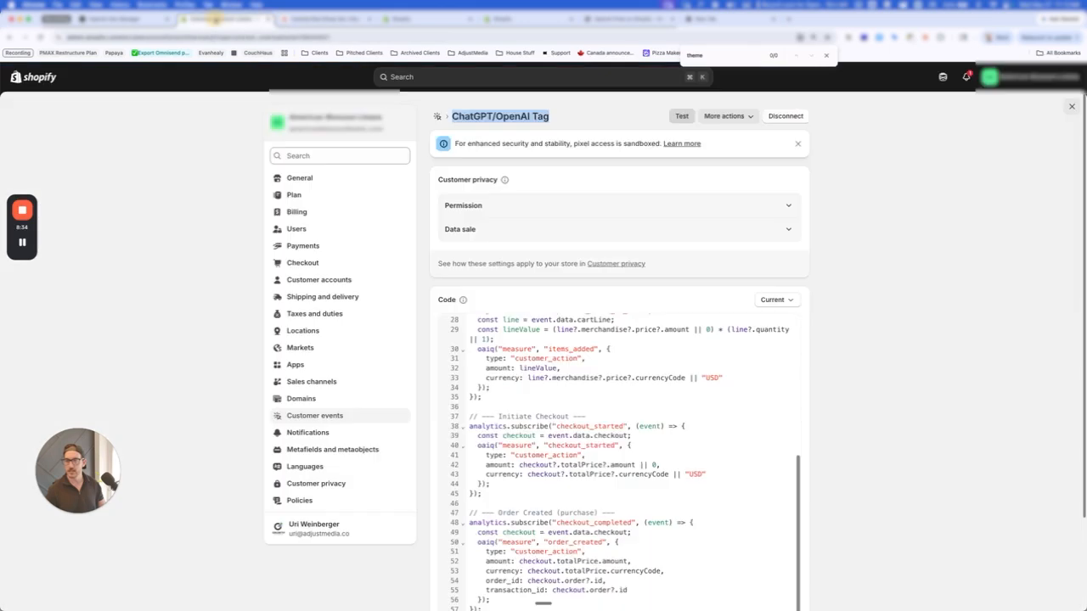
Switch to OpenAI Ads Manager and check the event counts of the conversion events
{"action": "left_click", "coordinate": [182, 20]}
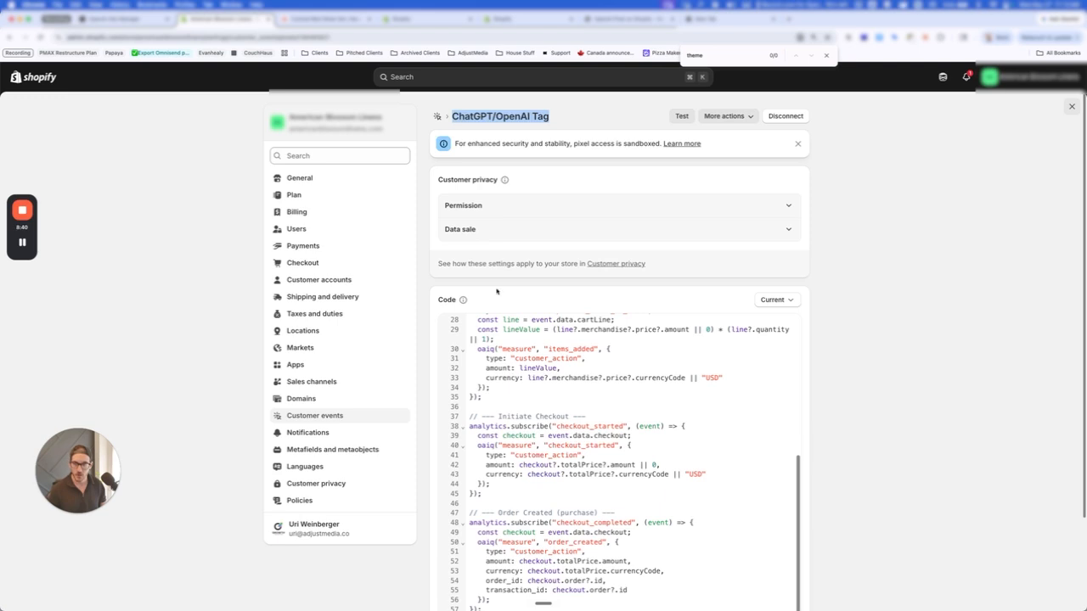
{"action": "left_click", "coordinate": [127, 19]}
{"action": "left_click", "coordinate": [257, 113]}
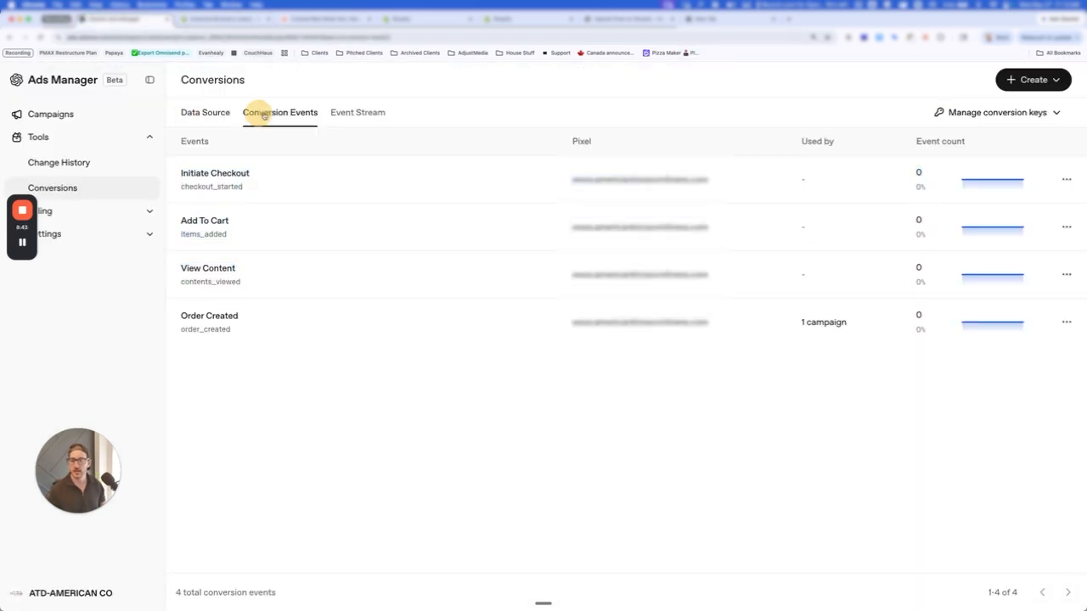
{"action": "left_click", "coordinate": [339, 112]}
{"action": "left_click", "coordinate": [276, 115]}
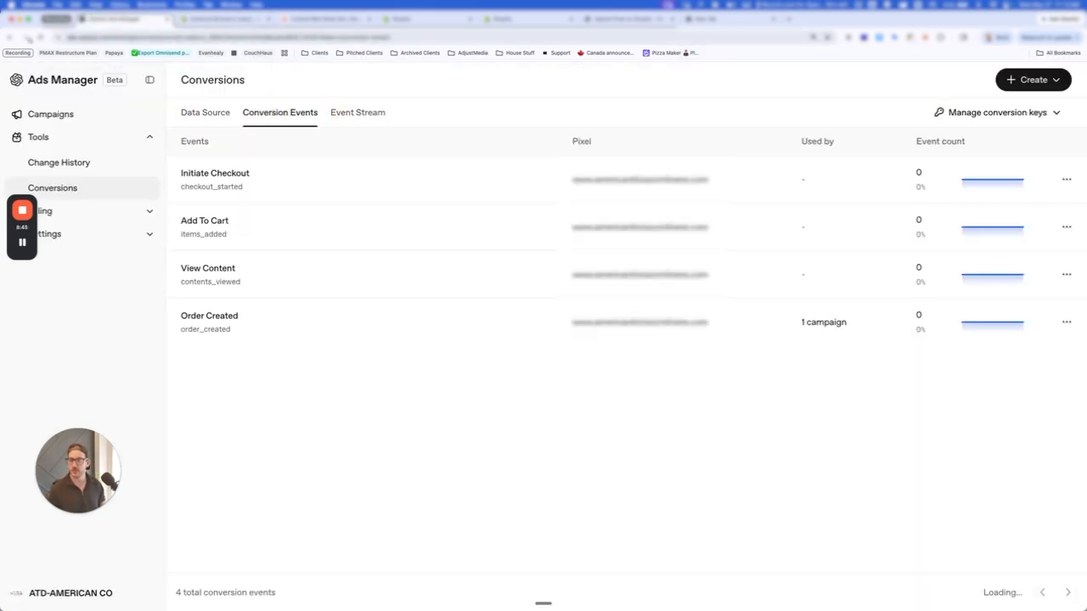
Open the Event Stream in Conversions and start polling for events
{"action": "left_click", "coordinate": [369, 116]}
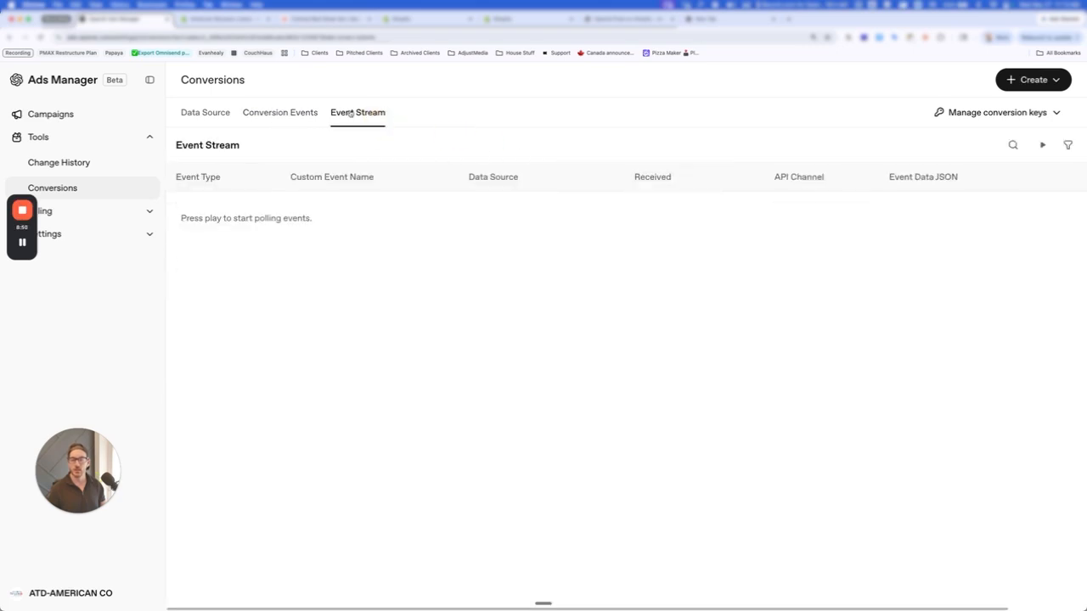
{"action": "left_click", "coordinate": [1043, 146]}
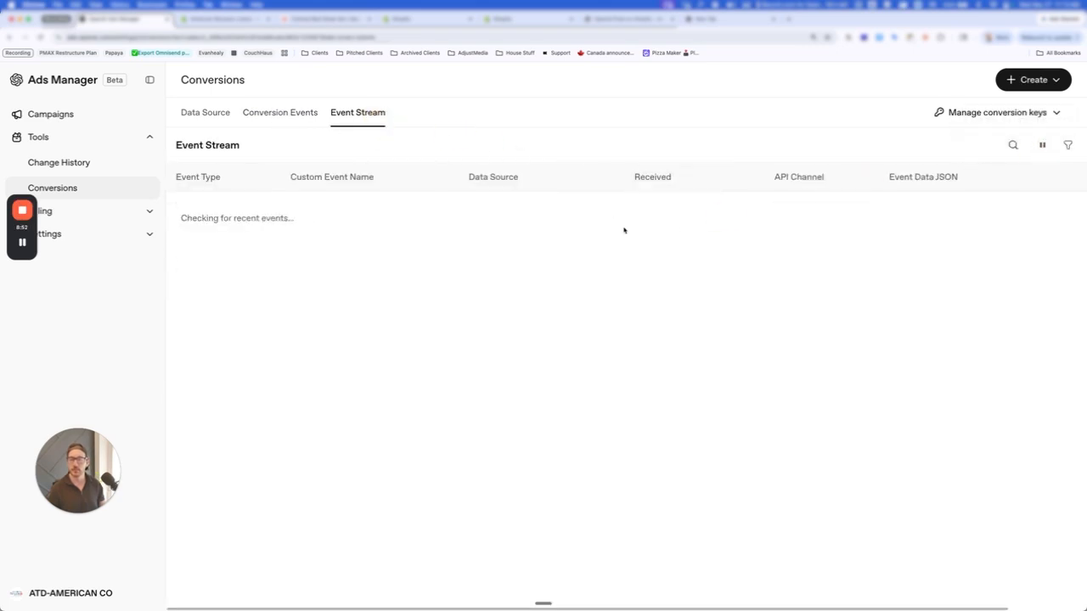
{"action": "left_click_drag", "start_coordinate": [181, 215], "coordinate": [300, 223]}
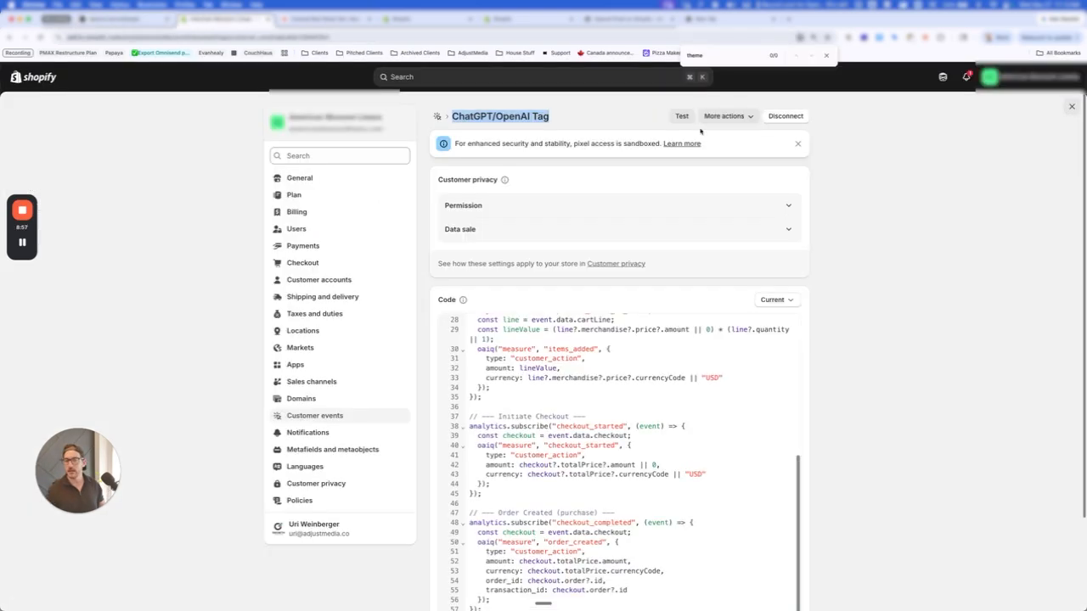
Switch to the storefront, reload the product page and open the store's homepage to generate test events
{"action": "left_click", "coordinate": [127, 19]}
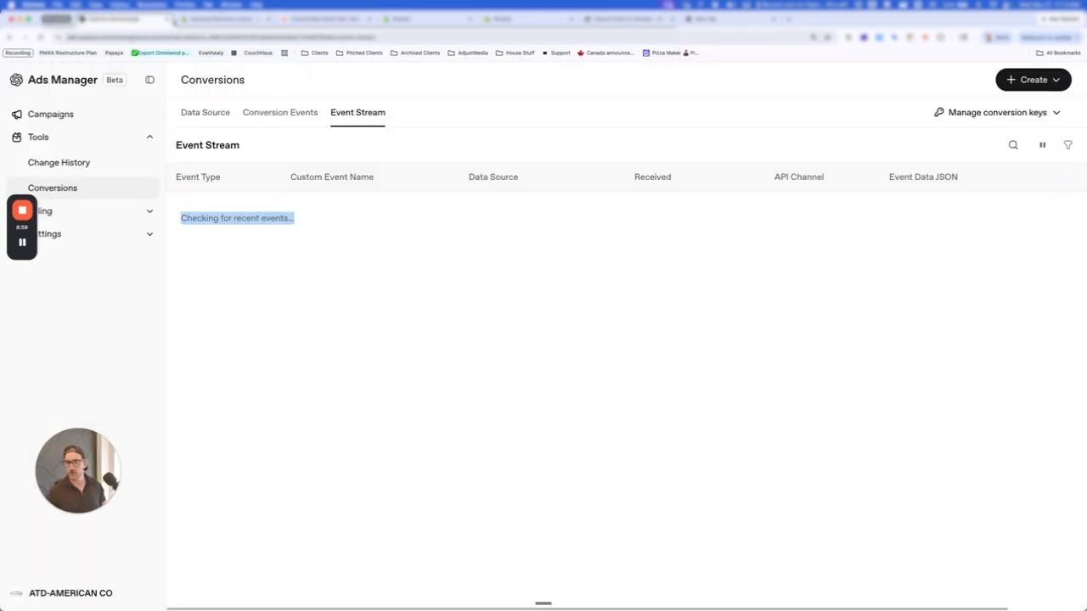
{"action": "left_click", "coordinate": [316, 19]}
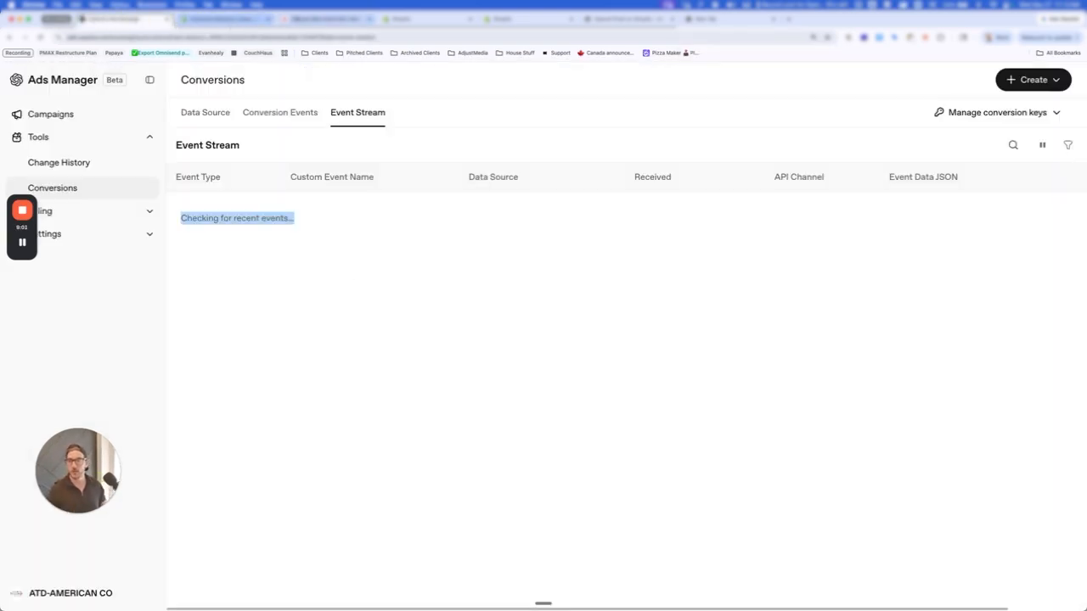
{"action": "left_click", "coordinate": [311, 38]}
{"action": "key", "text": "Return"}
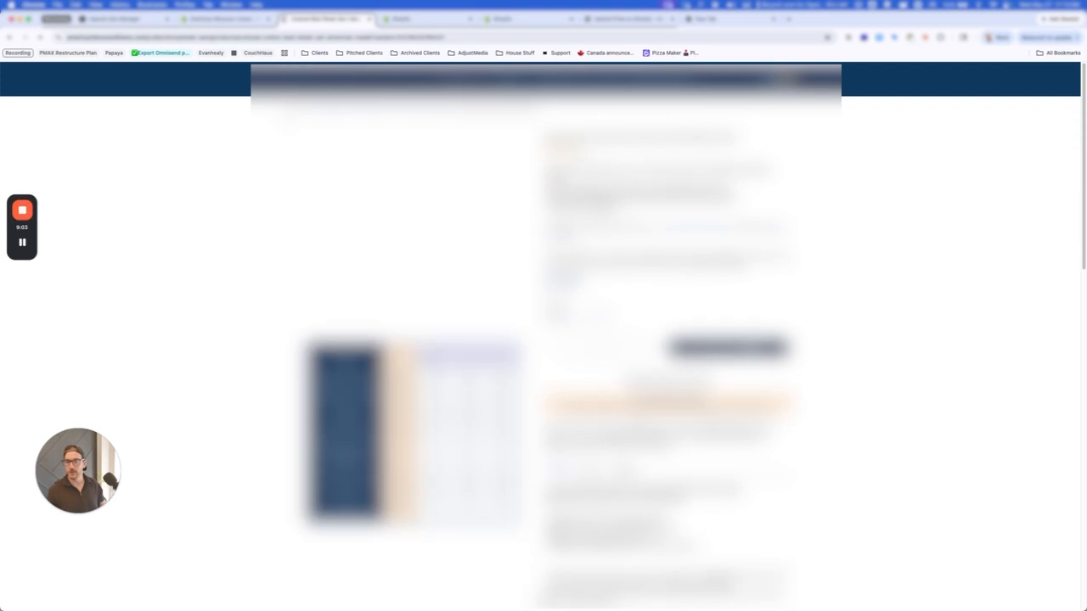
{"action": "left_click", "coordinate": [306, 79]}
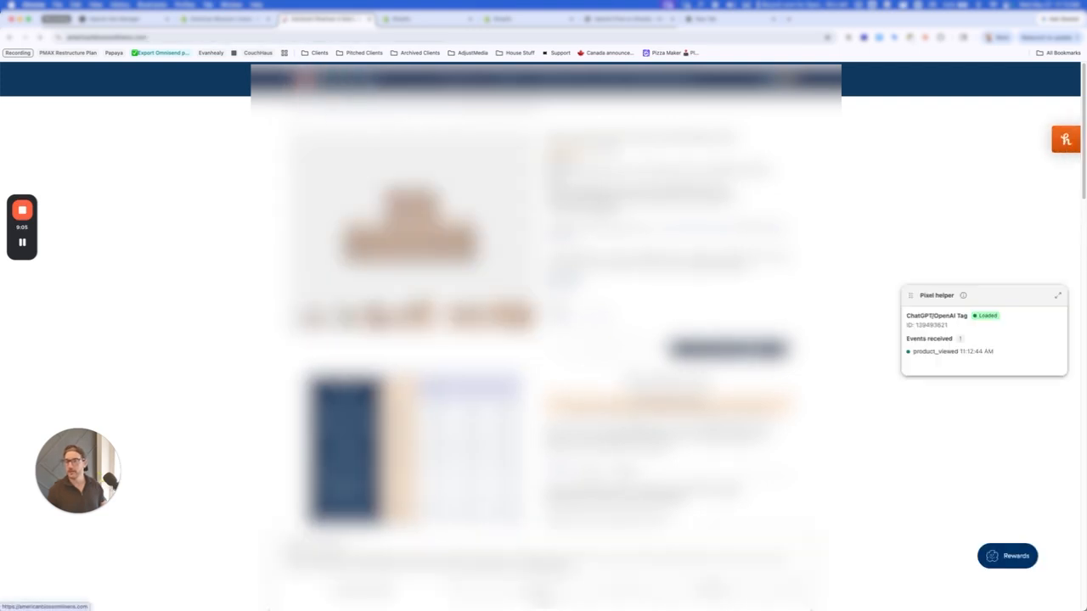
{"action": "scroll", "coordinate": [502, 169], "scroll_direction": "down", "scroll_amount": 2}
Return to Ads Manager and check the Event Stream for recently received events
{"action": "key", "text": "ctrl+shift+Tab"}
{"action": "key", "text": "ctrl+shift+Tab"}
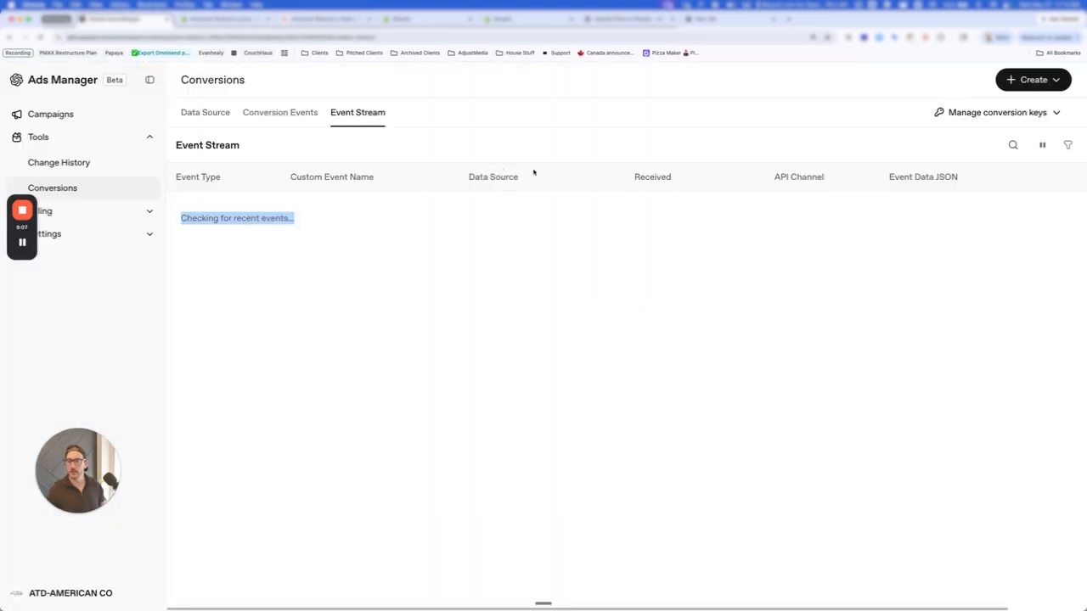
{"action": "left_click_drag", "start_coordinate": [216, 219], "coordinate": [359, 220]}
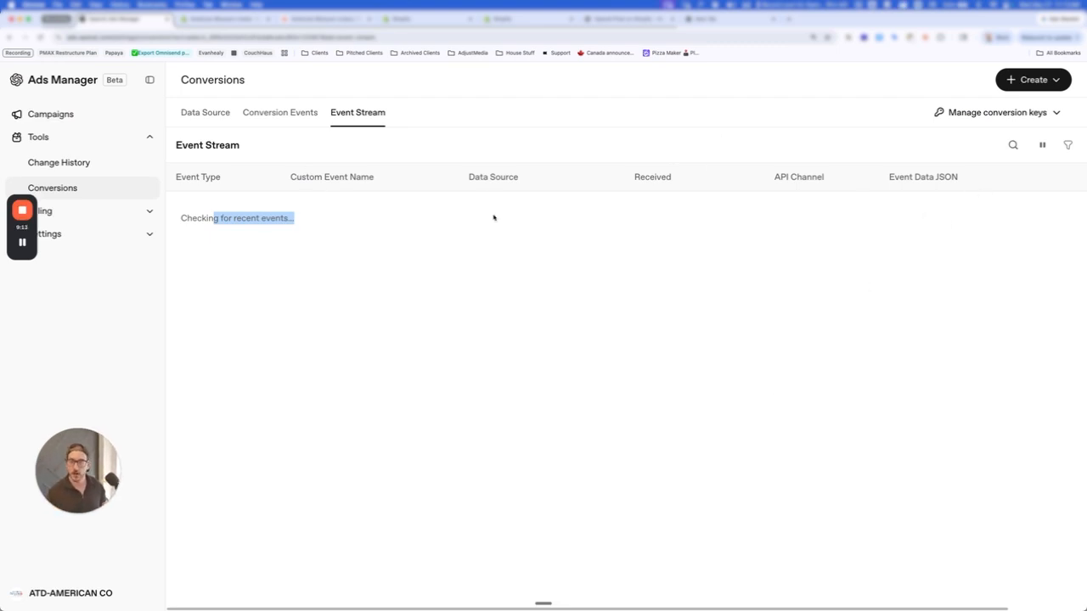
{"action": "left_click", "coordinate": [345, 213]}
{"action": "triple_click", "coordinate": [230, 211]}
{"action": "left_click", "coordinate": [252, 235]}
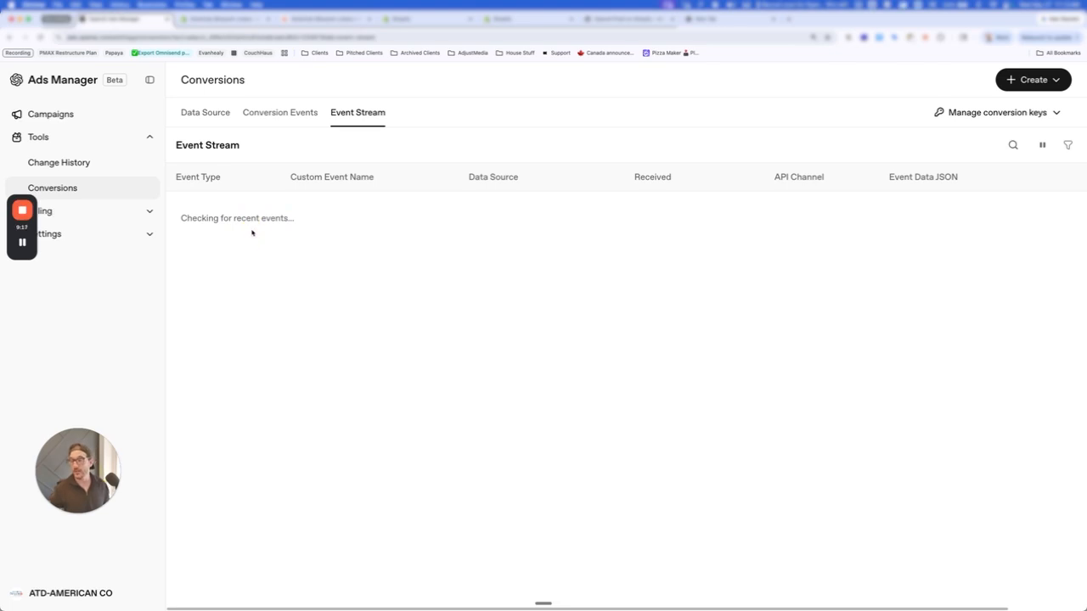
Check the web data source's status and events in Conversions, and open the Campaigns list
{"action": "left_click", "coordinate": [208, 119]}
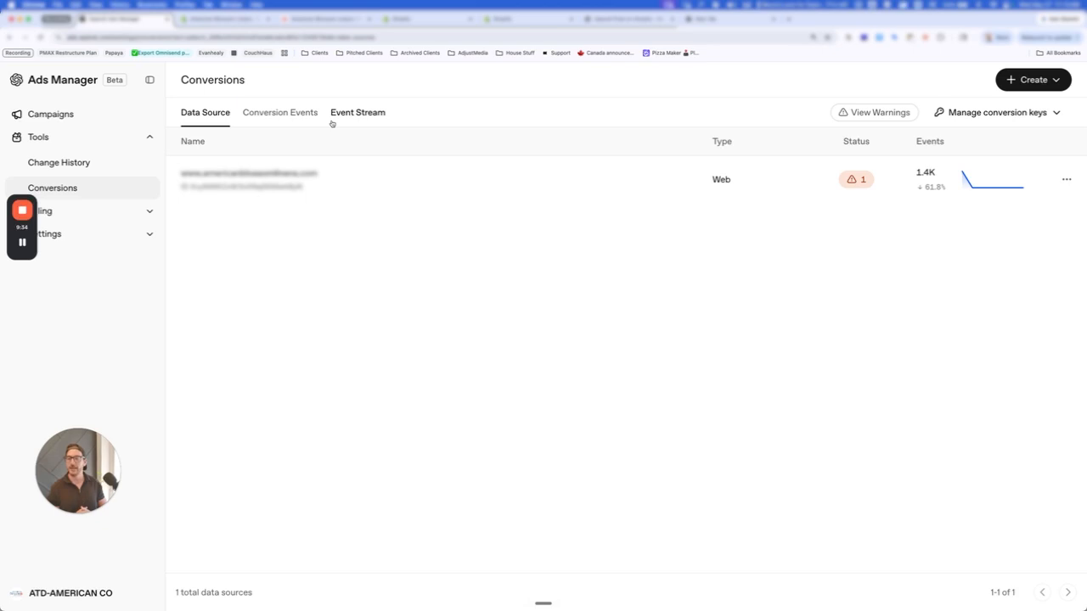
{"action": "left_click", "coordinate": [43, 116]}
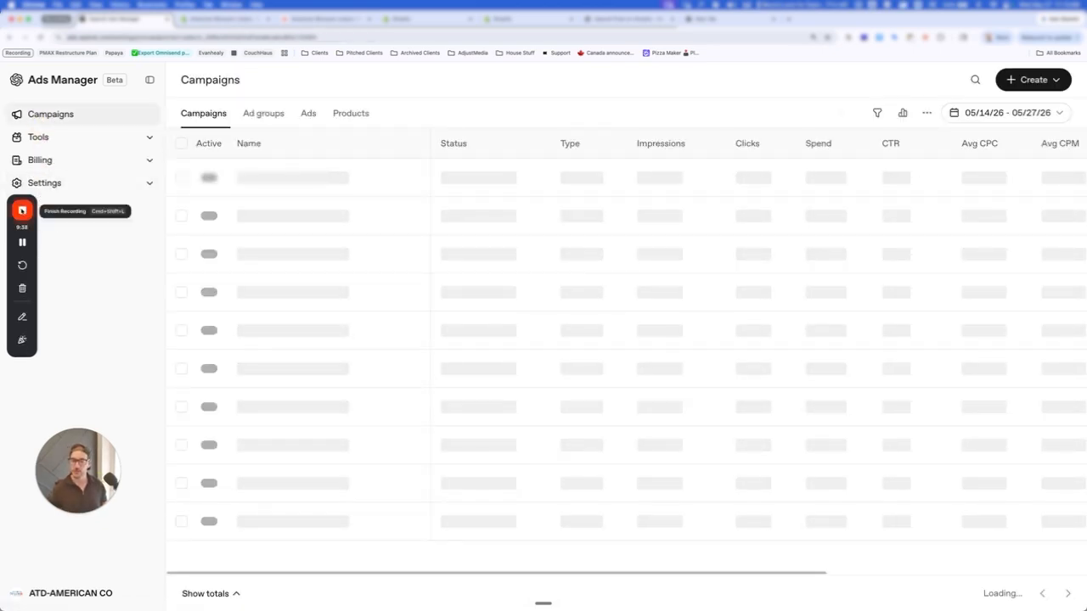
{"action": "left_click", "coordinate": [22, 210]}
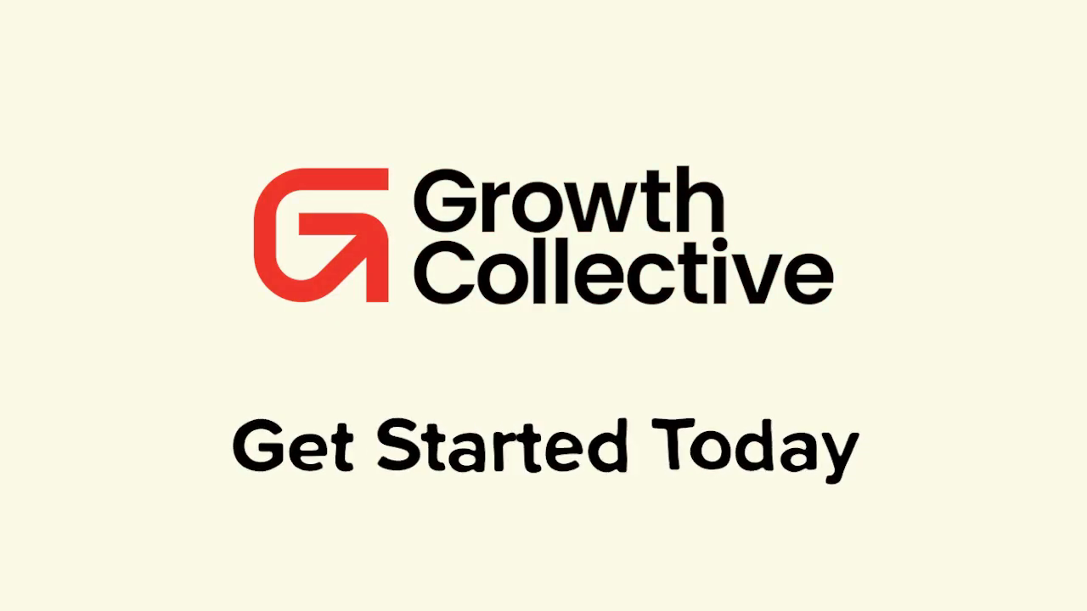